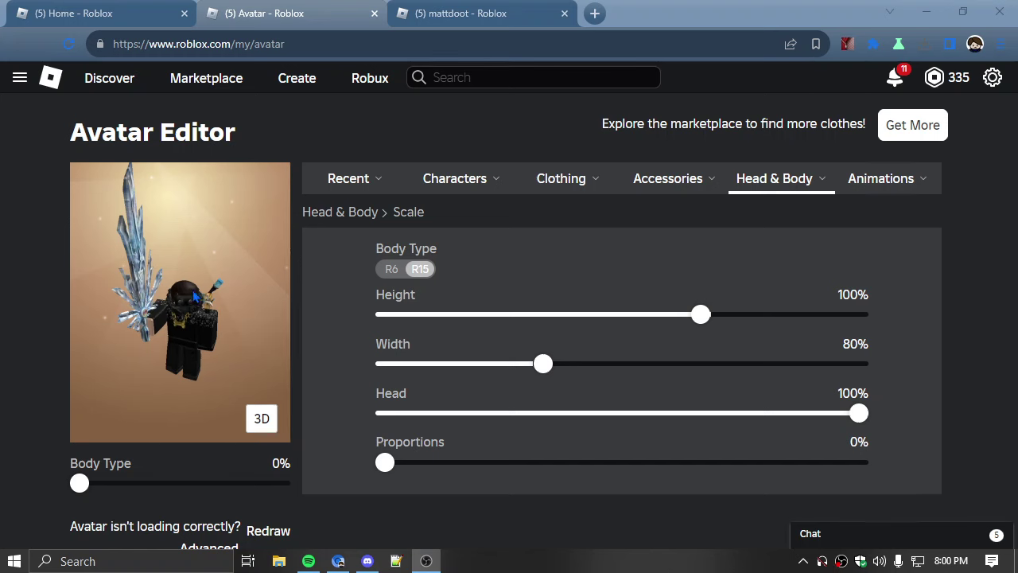
# - Open the Roblox profile page and follow its link to the YouTube channel
pyautogui.moveTo(182, 296); pyautogui.dragTo(181, 295)
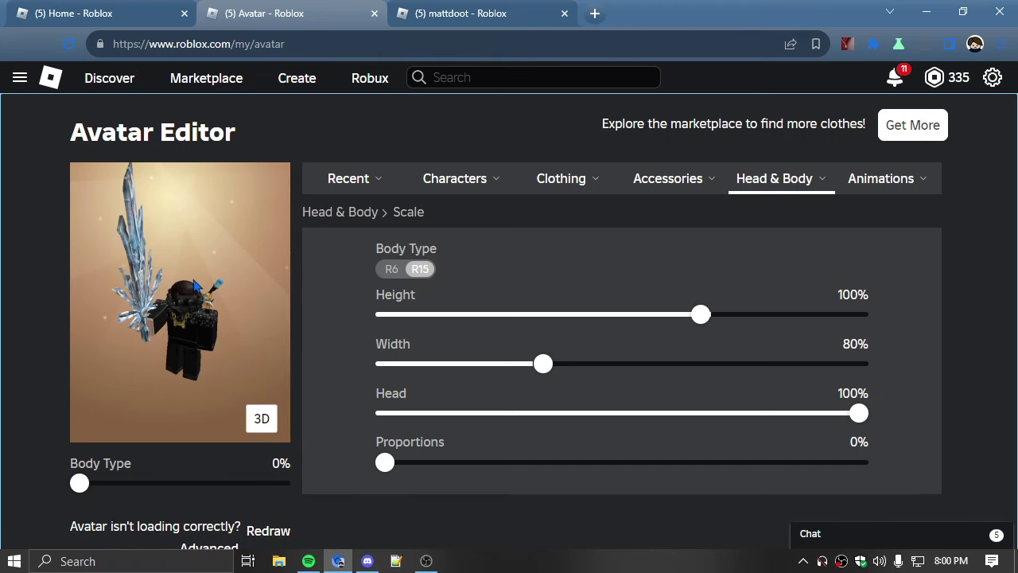
pyautogui.click(20, 78)
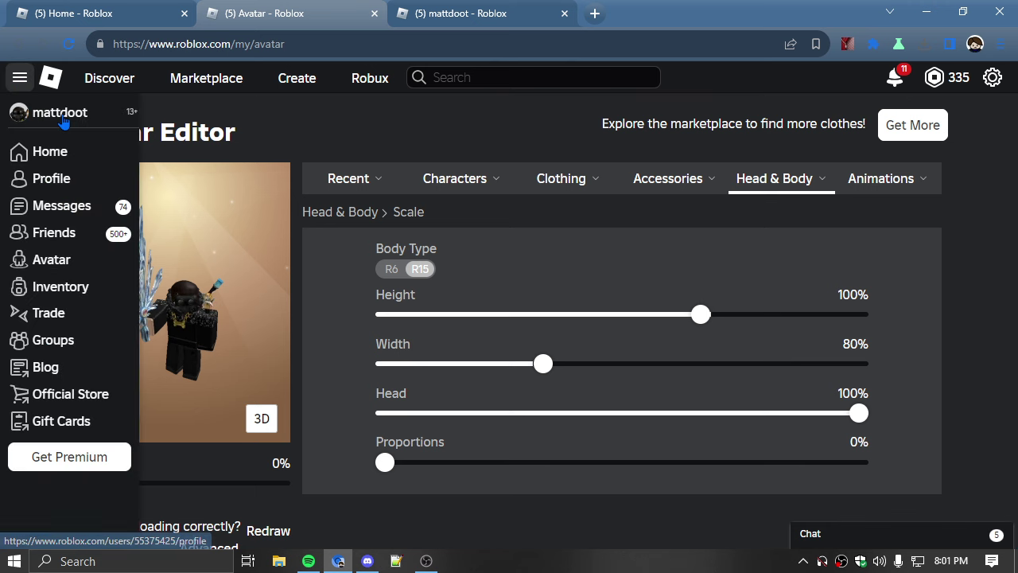
pyautogui.click(507, 11)
pyautogui.scroll(-1, 293, 324)
pyautogui.scroll(1, 294, 324)
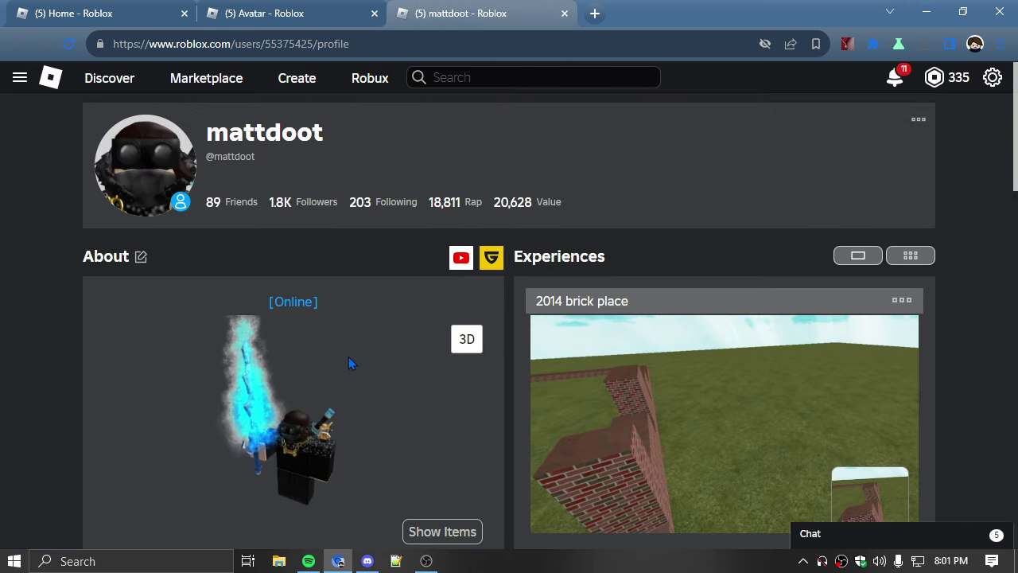
pyautogui.click(461, 257)
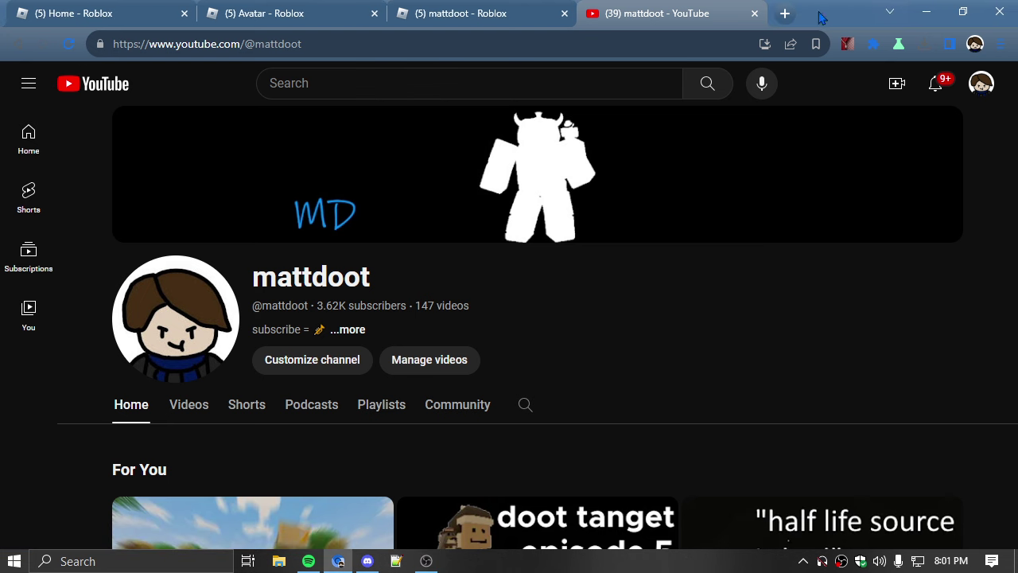
# - Open the DevForum bug report about the Profile Picture editor's "Default" button in a new tab
pyautogui.click(784, 13)
pyautogui.write('def')
pyautogui.press('BackSpace')
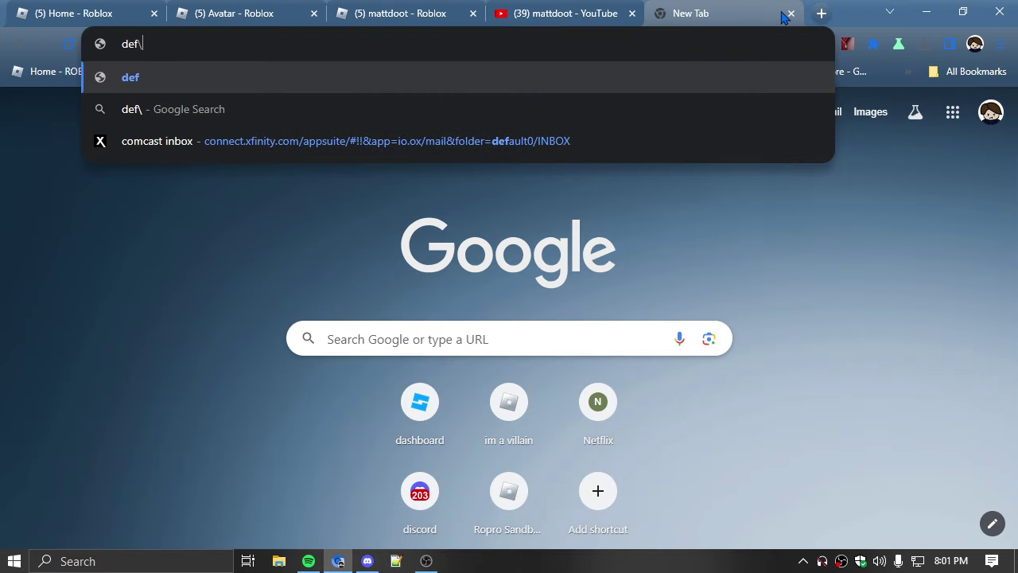
pyautogui.click(545, 107)
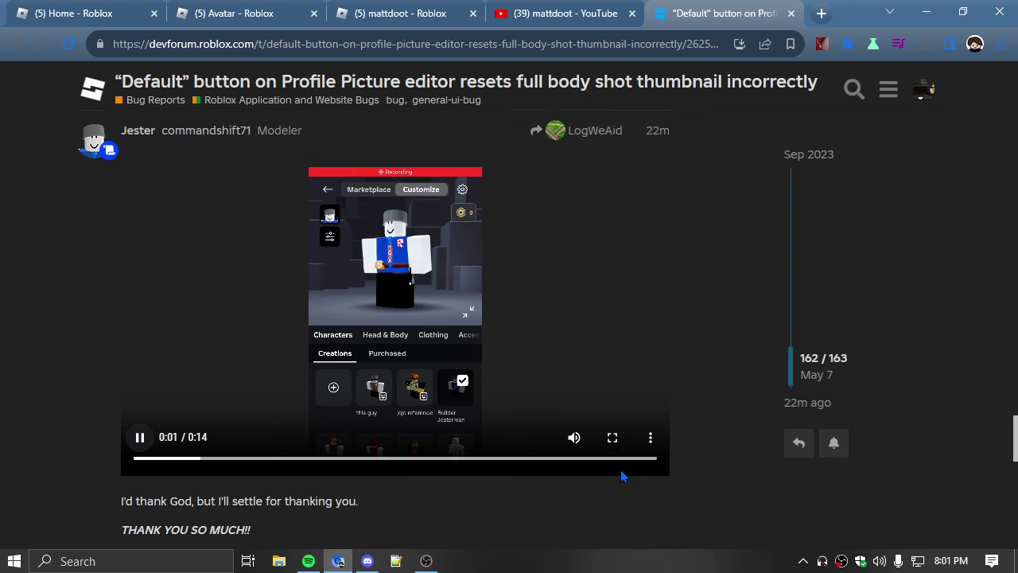
# - View the reply's Edit Profile Picture clip full screen, then like the reply above it about the restored profile picture
pyautogui.click(612, 433)
pyautogui.click(428, 544)
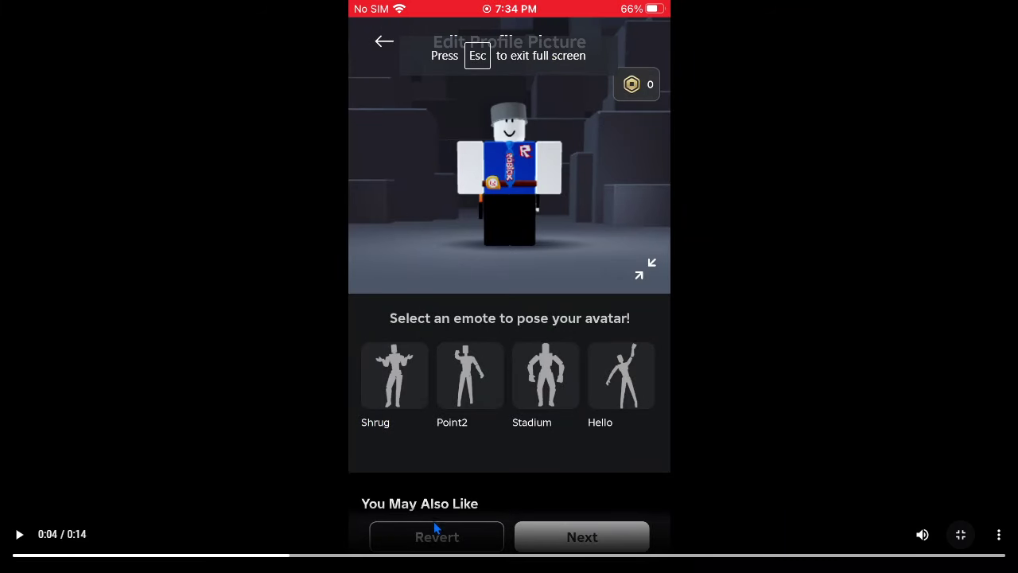
pyautogui.click(960, 534)
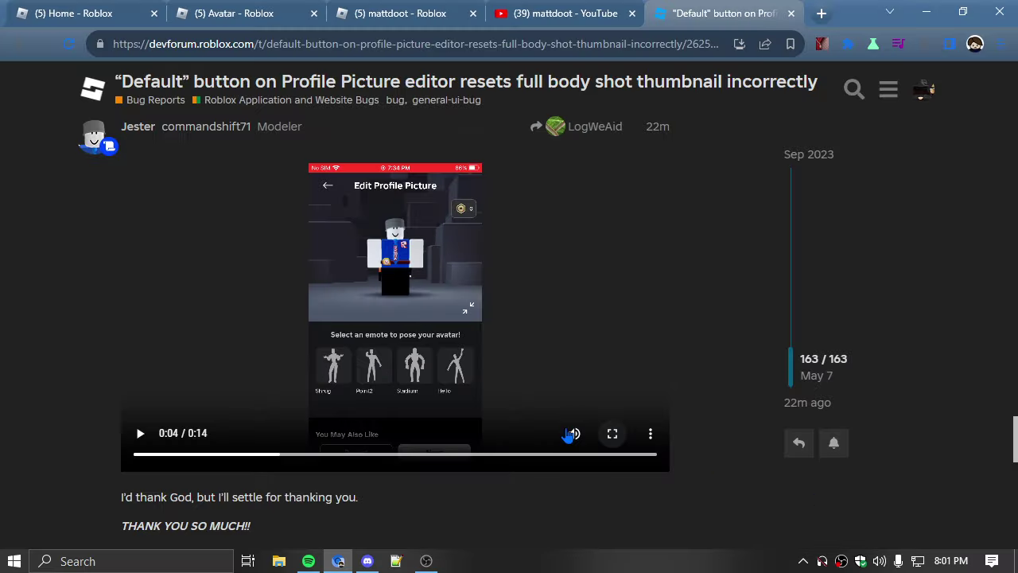
pyautogui.scroll(3, 704, 420)
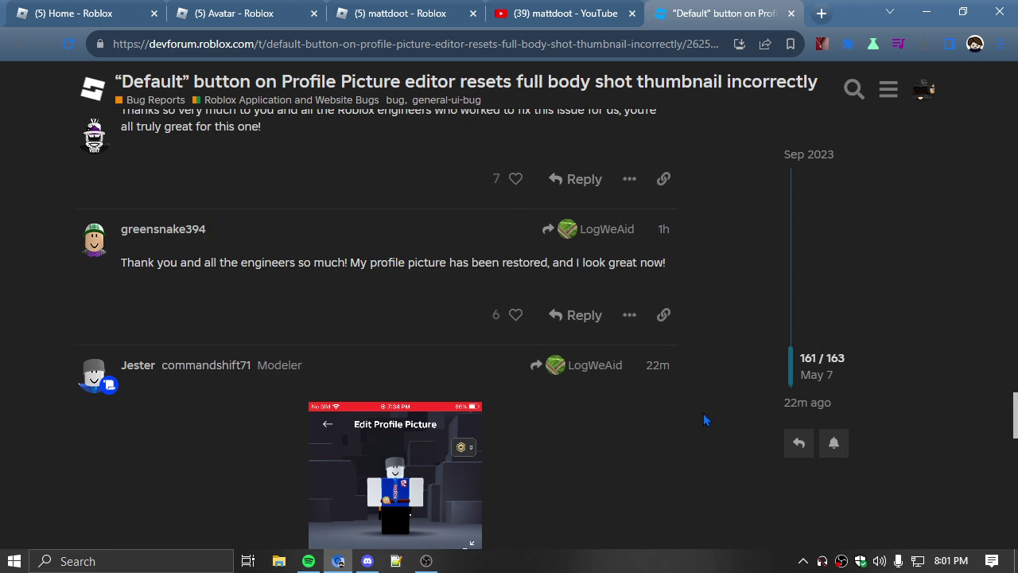
pyautogui.click(513, 313)
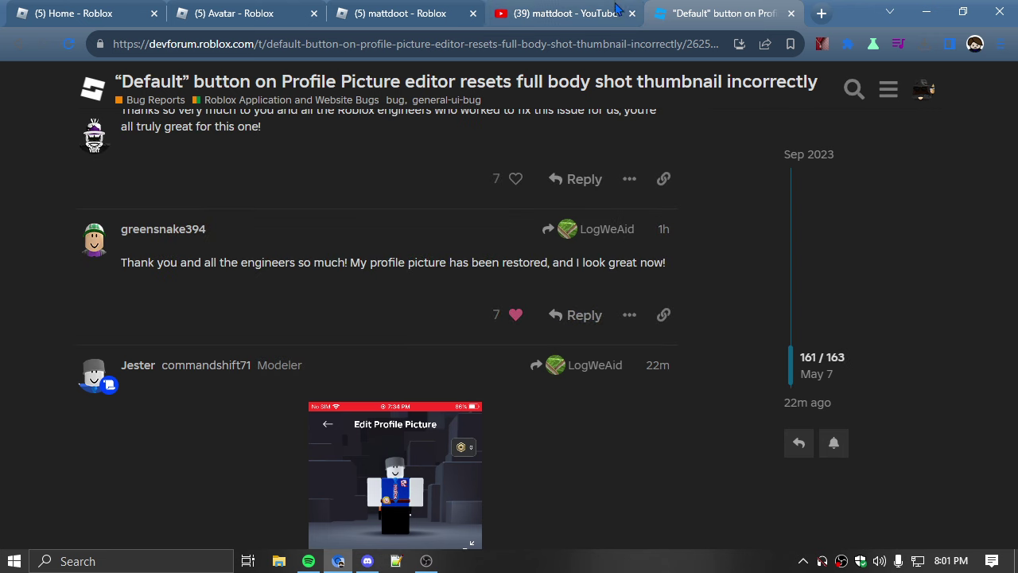
# - Open the channel's video "this roblox bug annoys me" and skip to 3:00
pyautogui.click(568, 14)
pyautogui.click(189, 405)
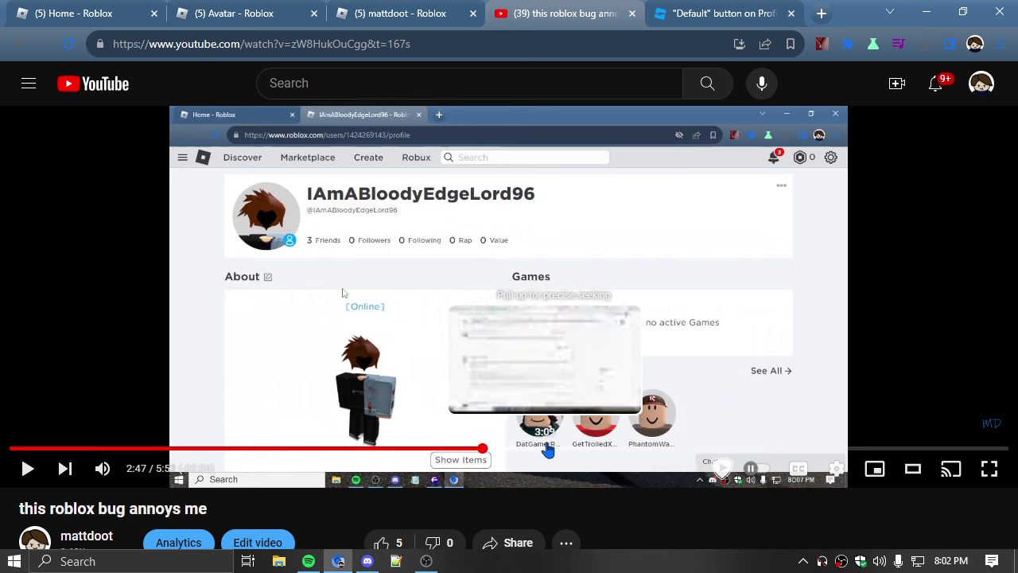
pyautogui.click(518, 448)
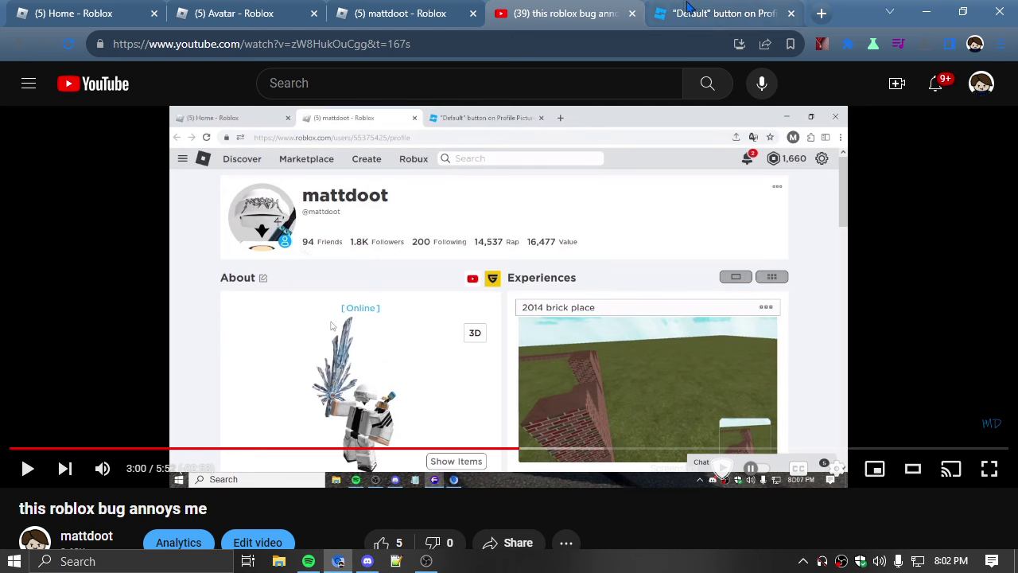
# - Return to the DevForum bug thread and like an earlier reply thanking the Roblox engineers
pyautogui.hotkey('ctrl', 'Tab')
pyautogui.scroll(-2, 306, 255)
pyautogui.scroll(4, 466, 427)
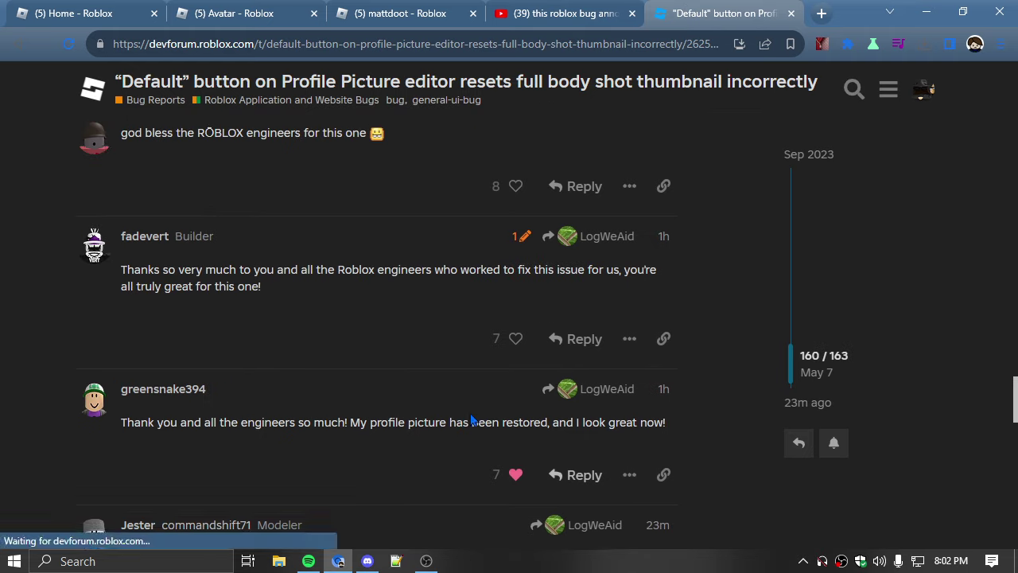
pyautogui.scroll(2, 466, 427)
pyautogui.click(516, 344)
pyautogui.scroll(4, 515, 347)
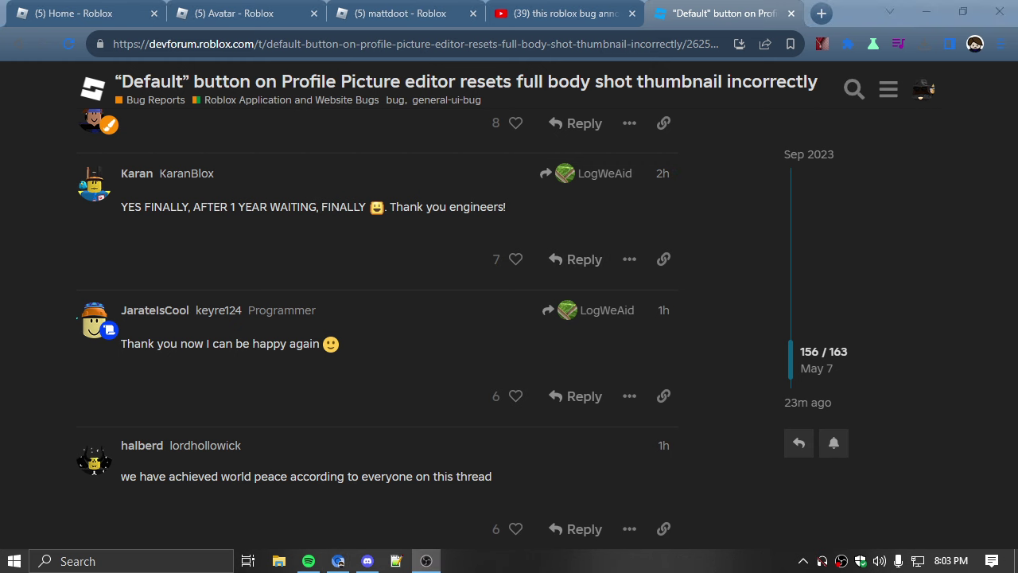
# - Return to the Roblox profile page and check its avatar image and profile picture
pyautogui.hotkey('ctrl', 'shift', 'Tab')
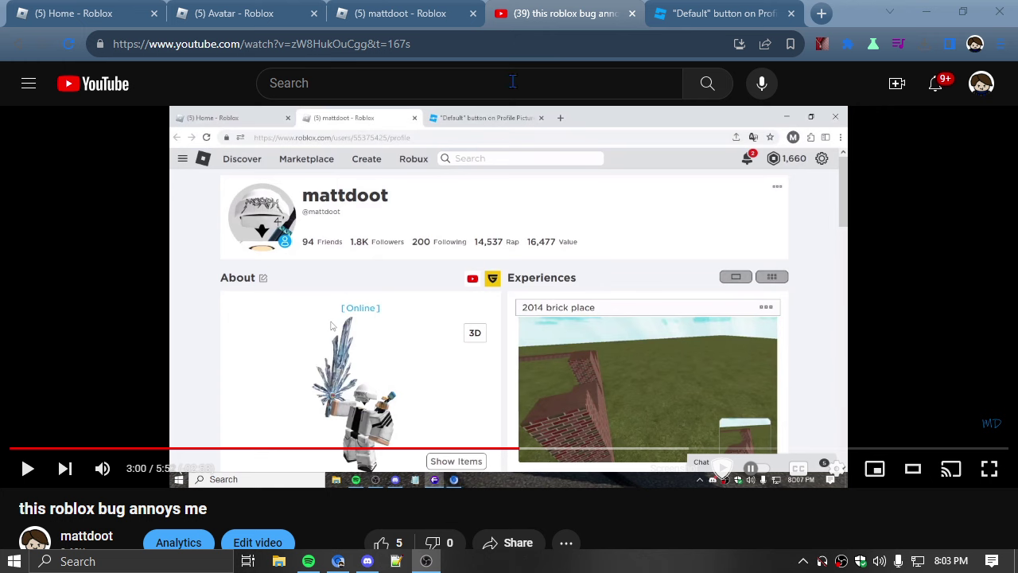
pyautogui.click(401, 13)
pyautogui.scroll(-1, 290, 341)
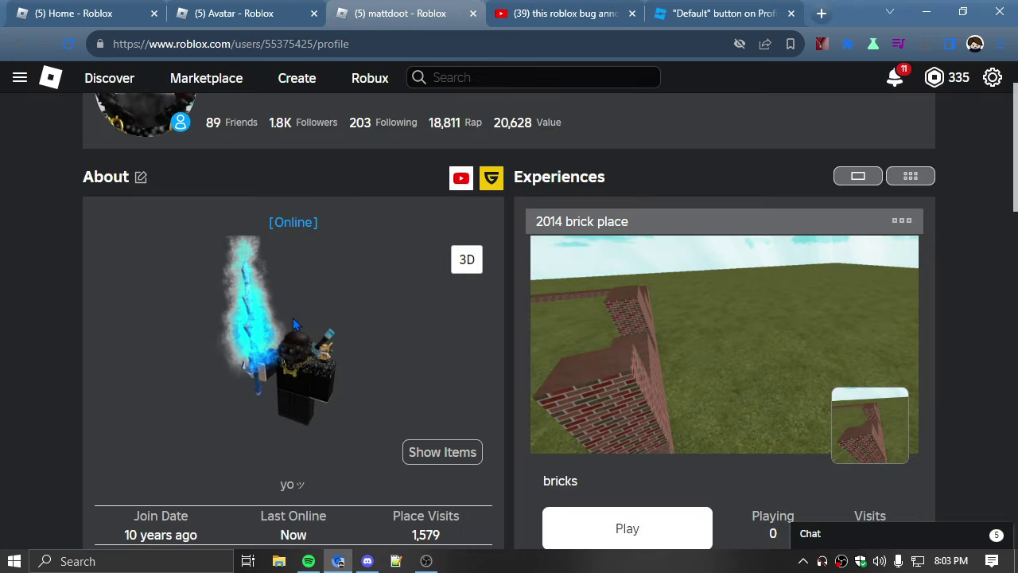
pyautogui.scroll(1, 290, 340)
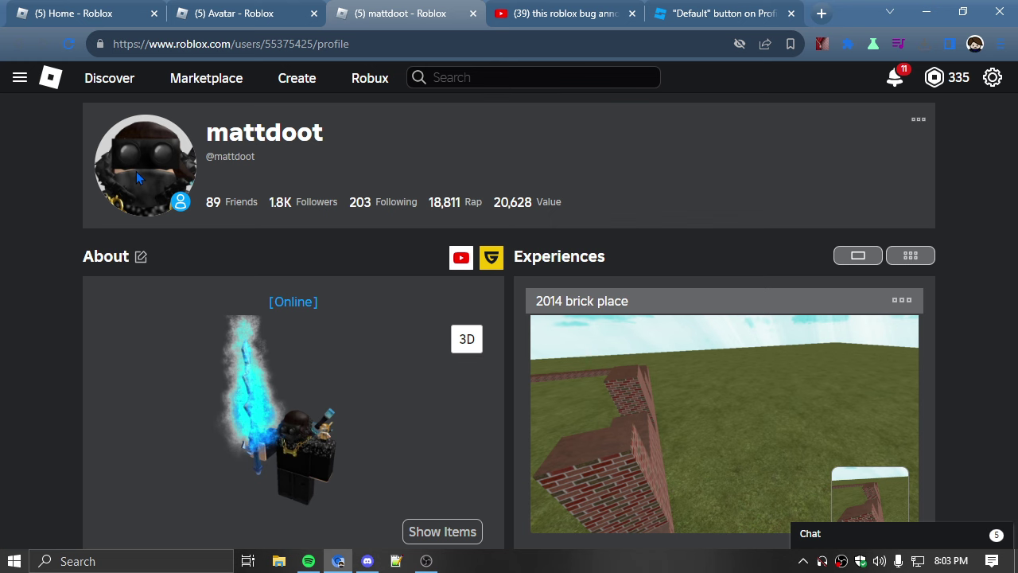
# - In the Avatar Editor, wear the saved "white" outfit from the character creations and reload the page
pyautogui.click(255, 8)
pyautogui.moveTo(442, 232)
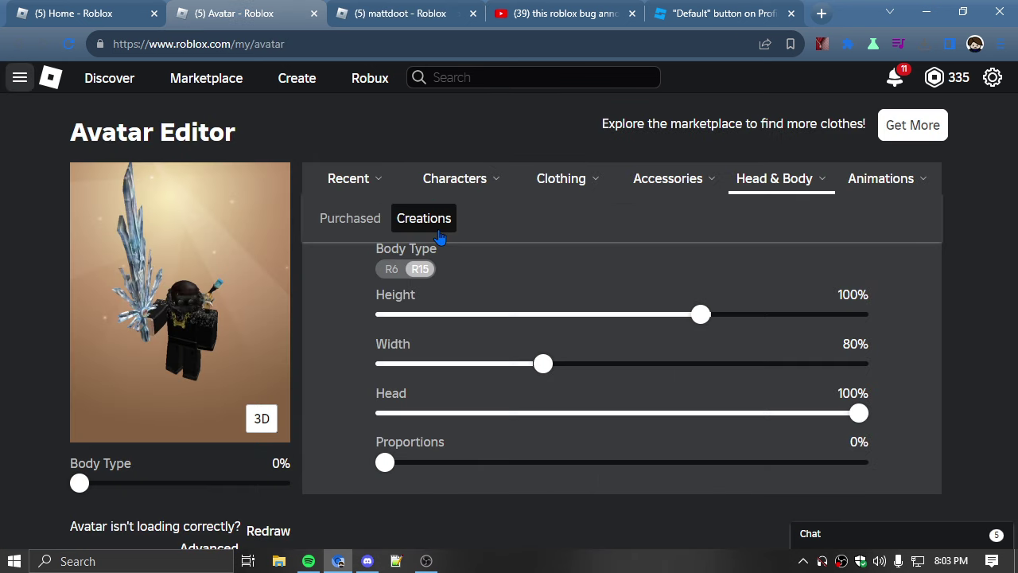
pyautogui.moveTo(455, 184)
pyautogui.click(426, 223)
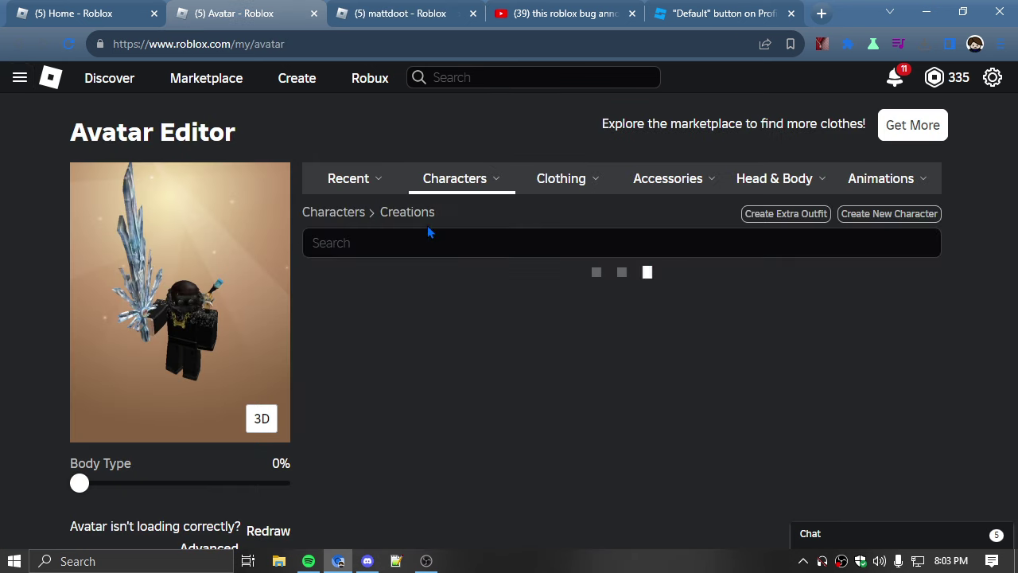
pyautogui.scroll(-1, 602, 346)
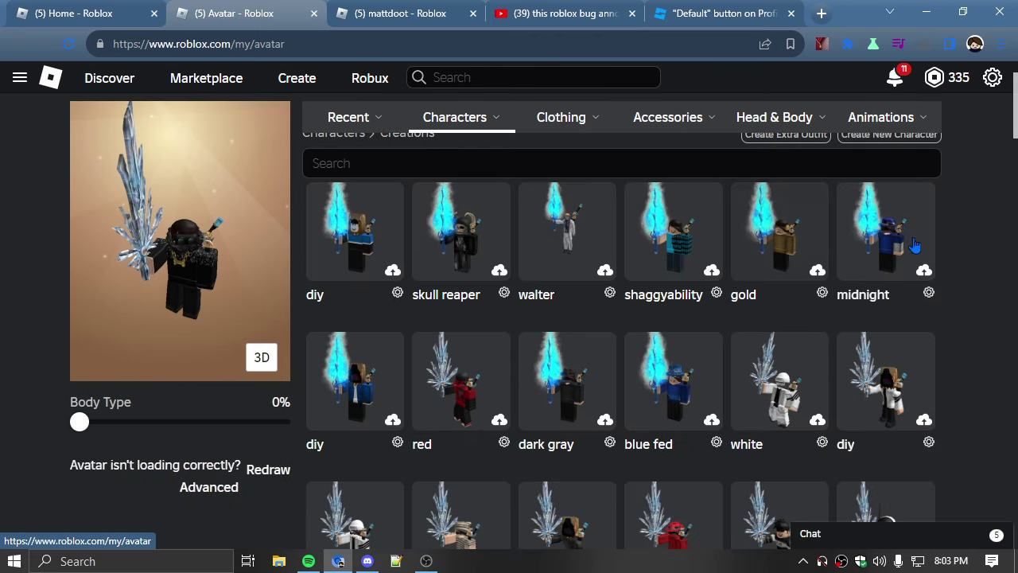
pyautogui.scroll(-1, 731, 313)
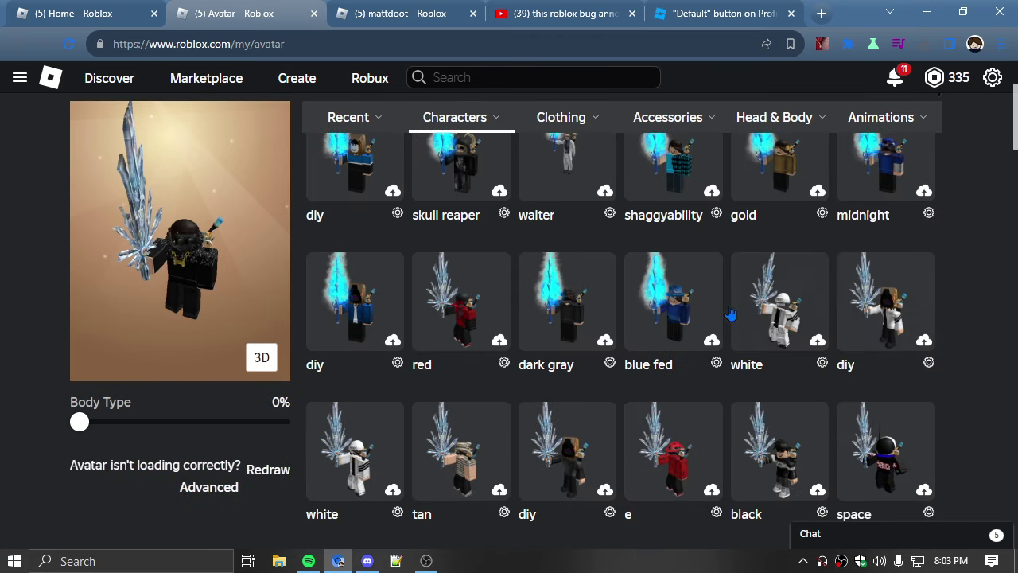
pyautogui.click(784, 337)
pyautogui.click(68, 44)
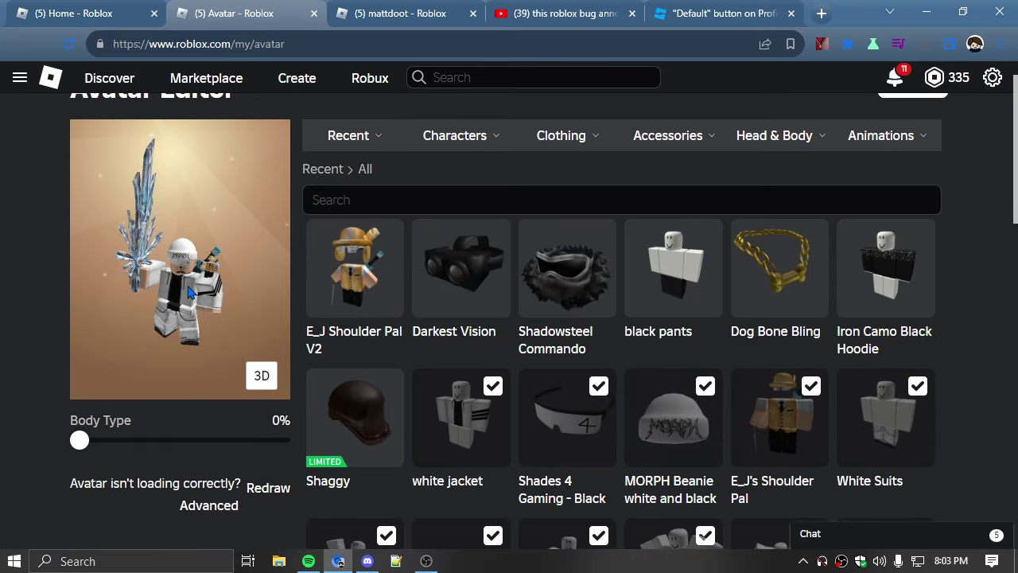
# - Review the owned heads in the Avatar Editor, then return to all recent items
pyautogui.moveTo(774, 135)
pyautogui.click(337, 175)
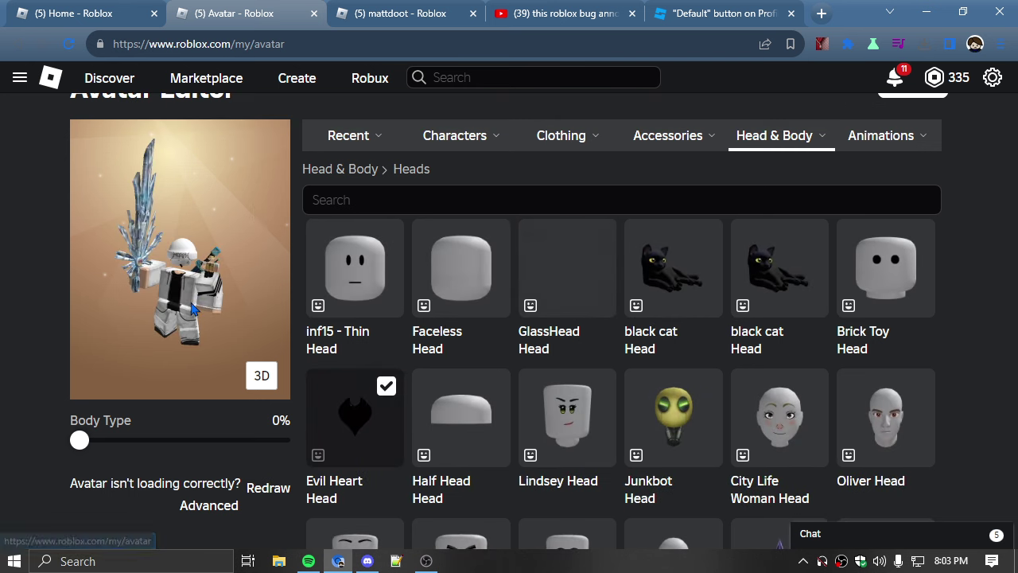
pyautogui.click(326, 173)
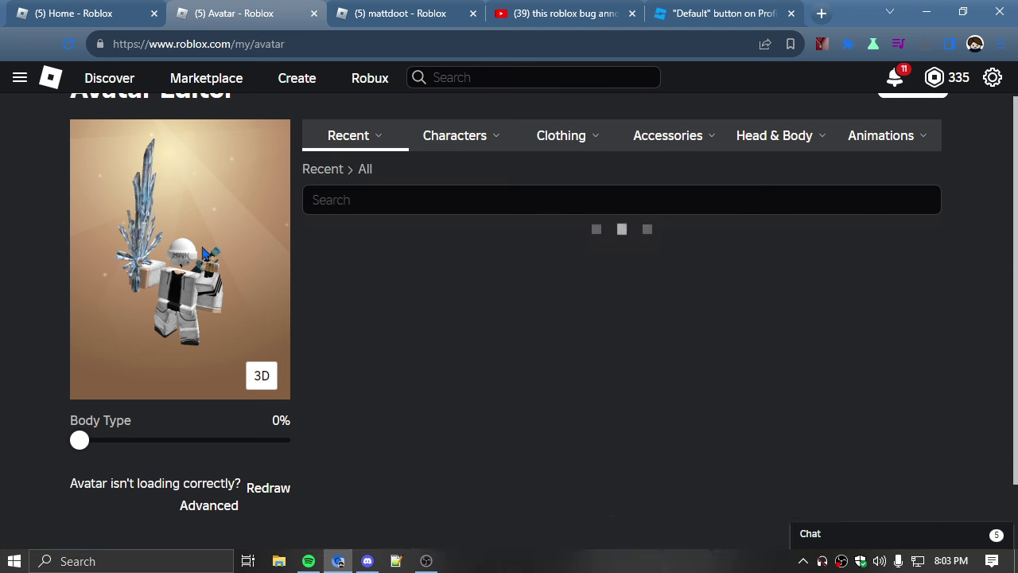
# - Browse the outfits saved under character creations
pyautogui.moveTo(455, 135)
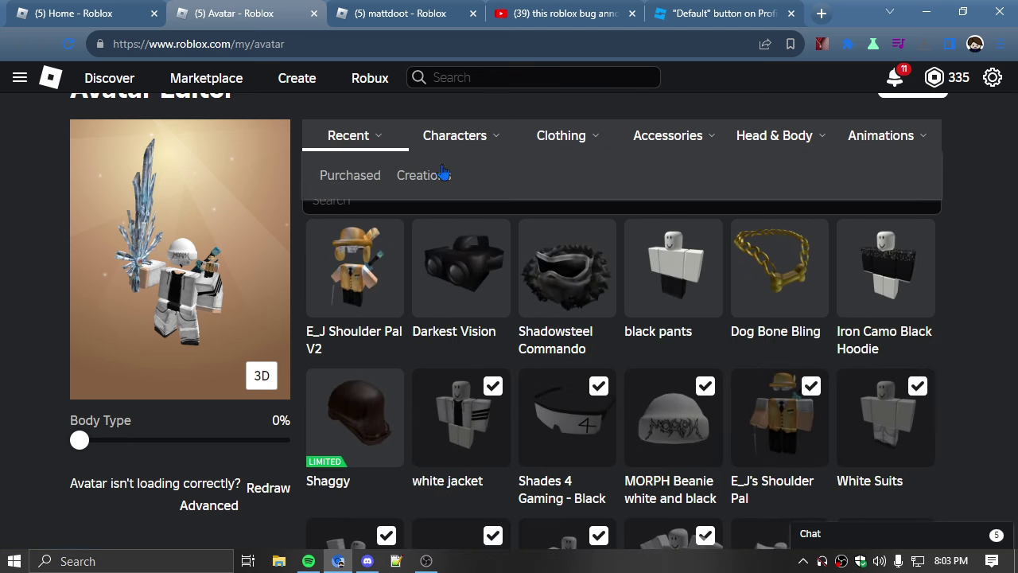
pyautogui.click(440, 173)
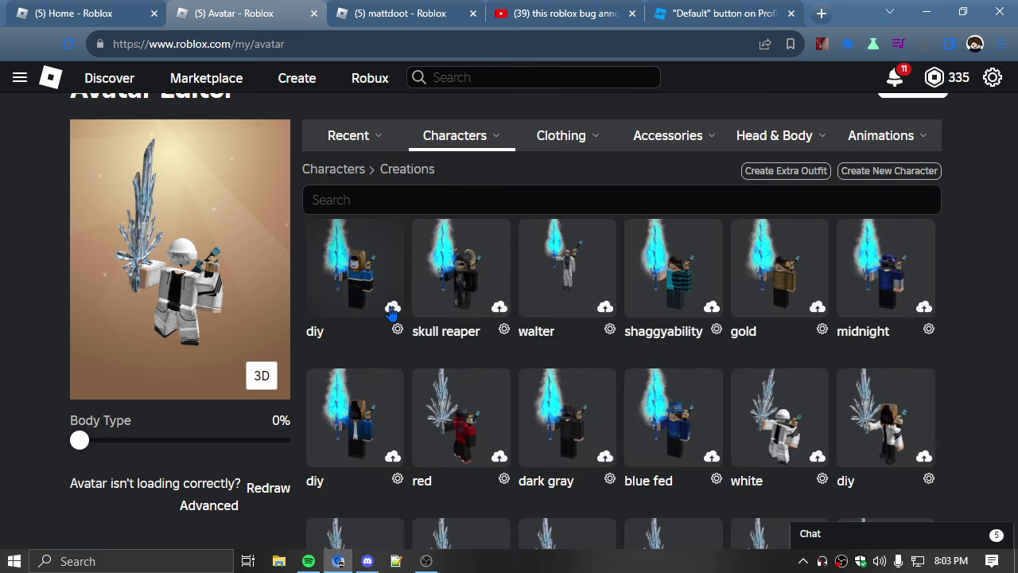
pyautogui.scroll(-2, 593, 419)
pyautogui.scroll(1, 800, 353)
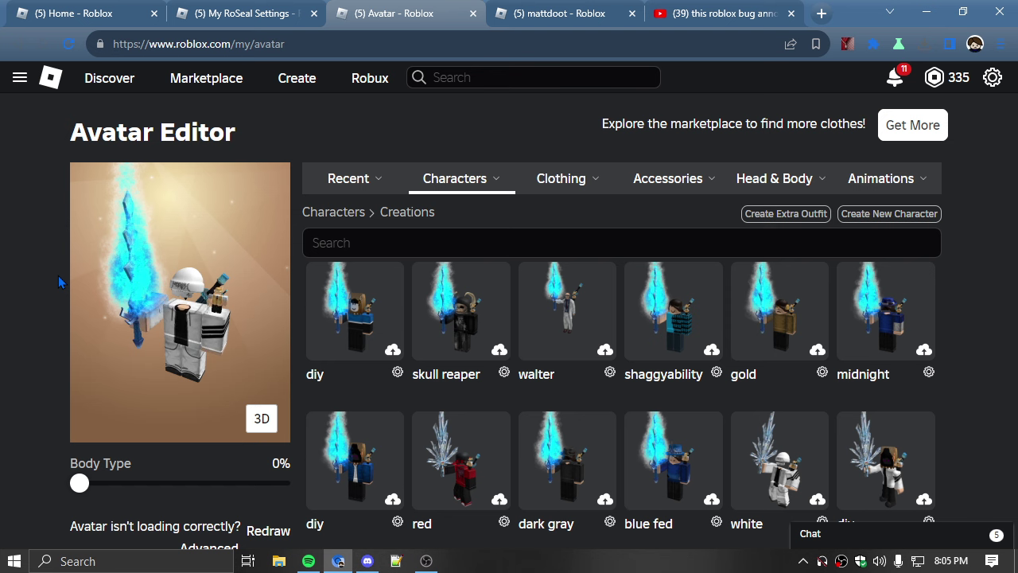
# - Update the saved "white" costume with the avatar's current appearance
pyautogui.scroll(-3, 783, 402)
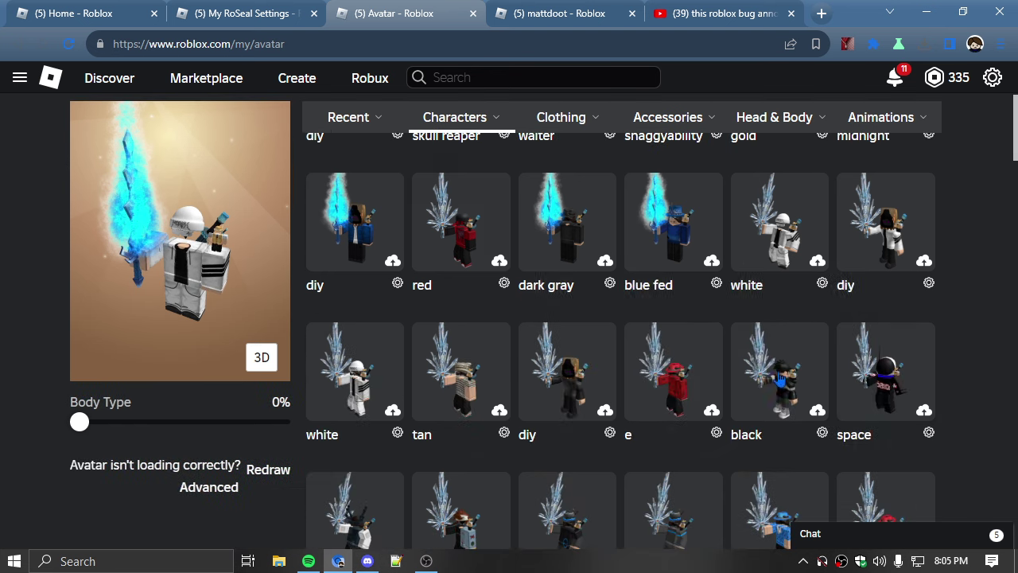
pyautogui.click(822, 285)
pyautogui.click(780, 187)
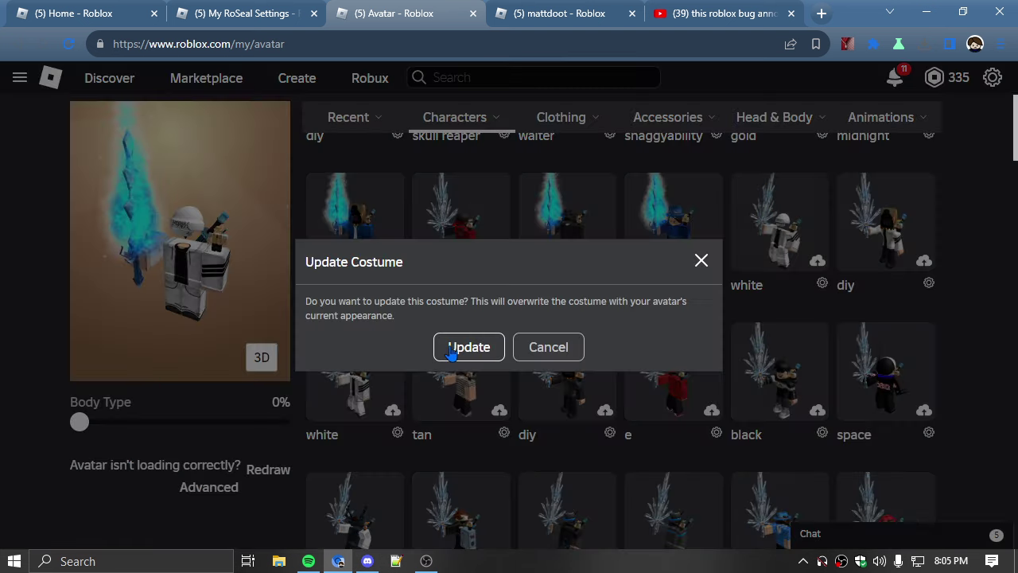
pyautogui.click(450, 346)
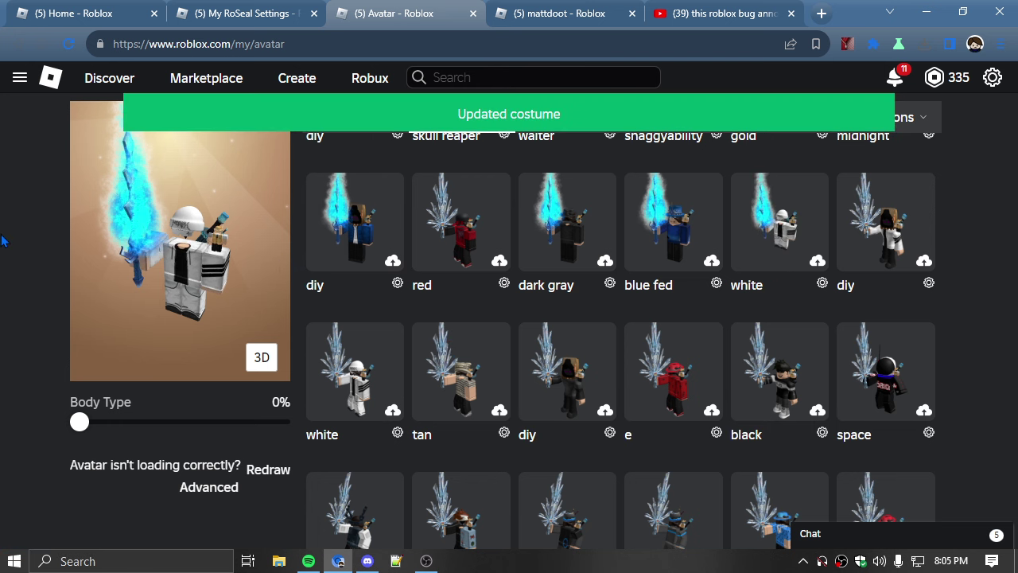
# - Look through the saved outfits and search the character creations for "black"
pyautogui.scroll(-5, 448, 450)
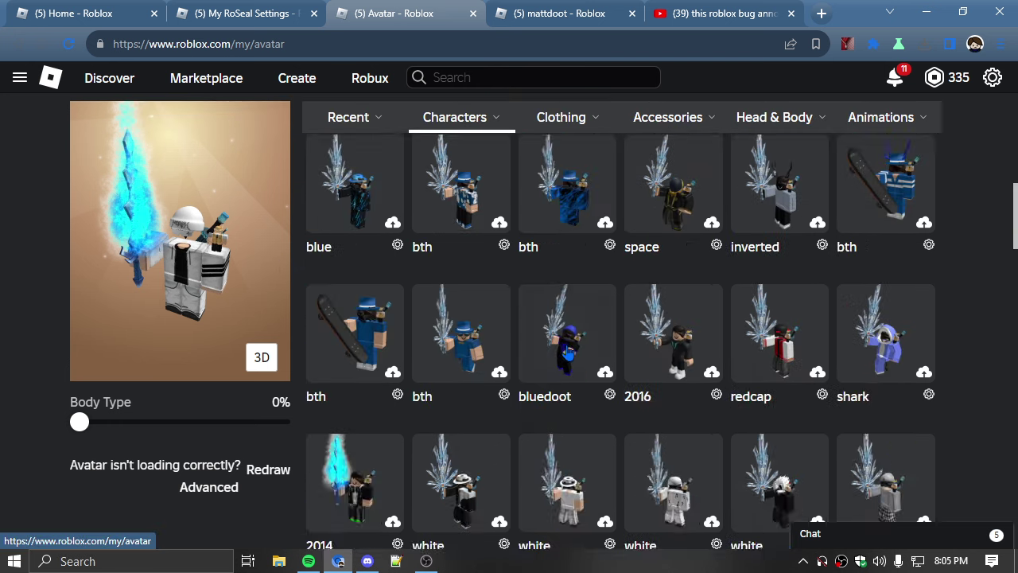
pyautogui.scroll(-10, 570, 353)
pyautogui.scroll(3, 774, 399)
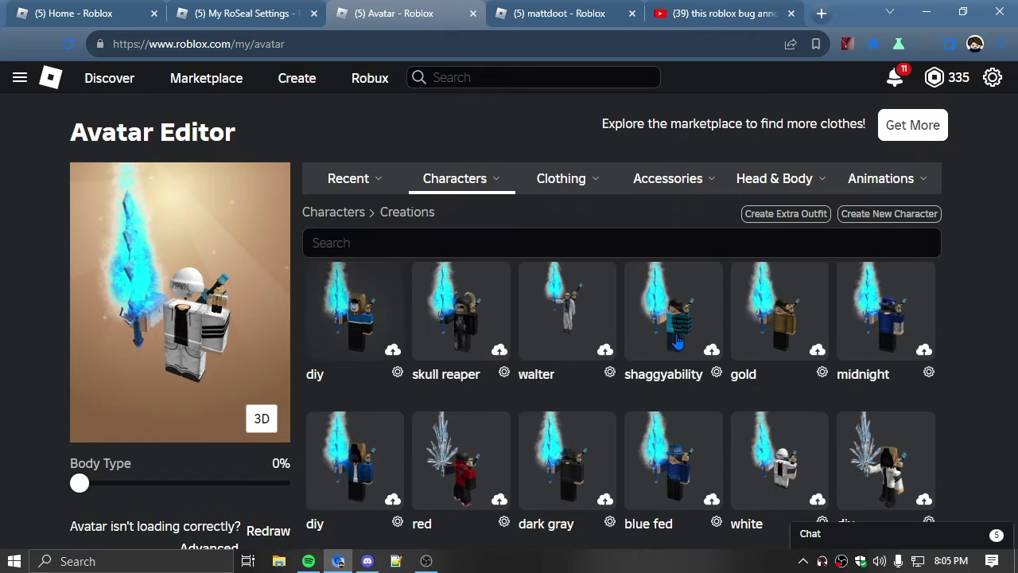
pyautogui.click(493, 243)
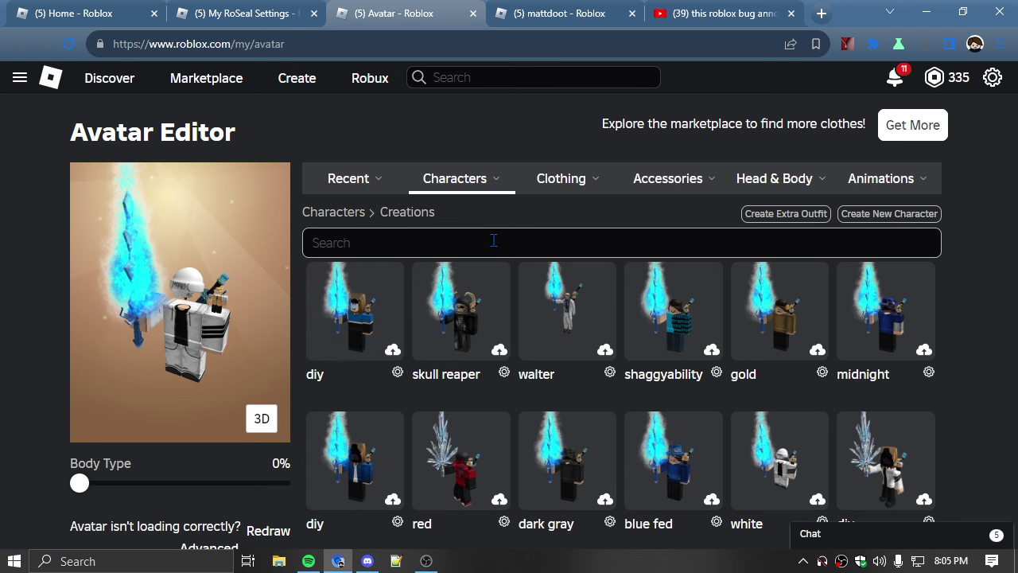
pyautogui.write('black')
pyautogui.scroll(-1, 441, 439)
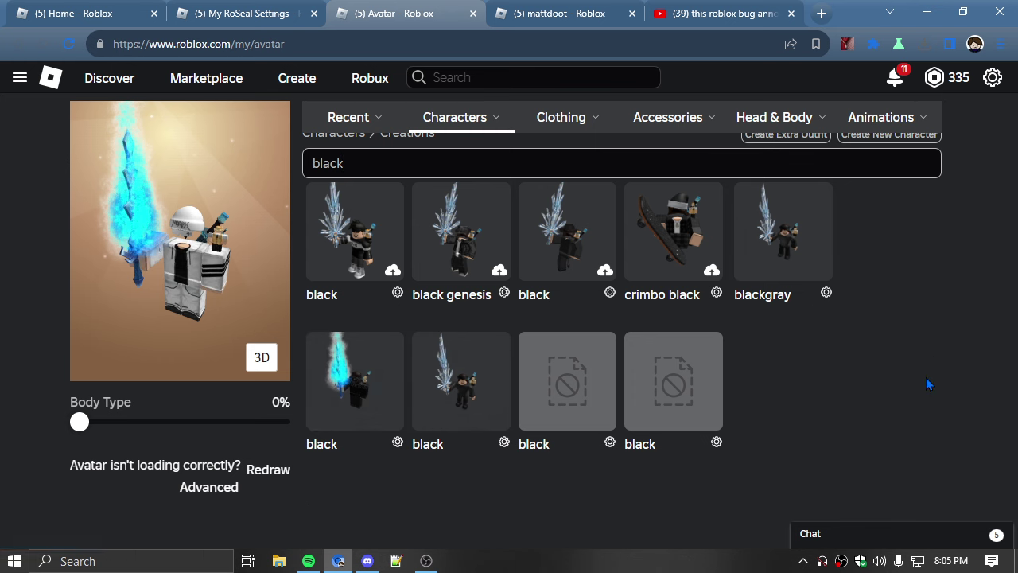
pyautogui.scroll(1, 927, 383)
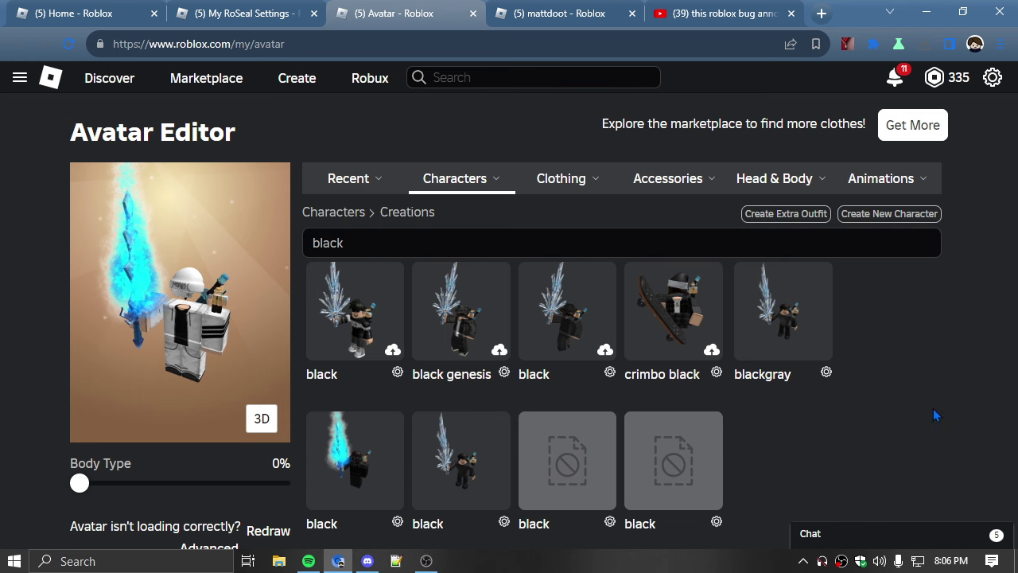
# - Browse the owned idle animations in the Avatar Editor from Bold Idle through Zombie Idle
pyautogui.moveTo(897, 198)
pyautogui.hotkey('alt', 'Tab')
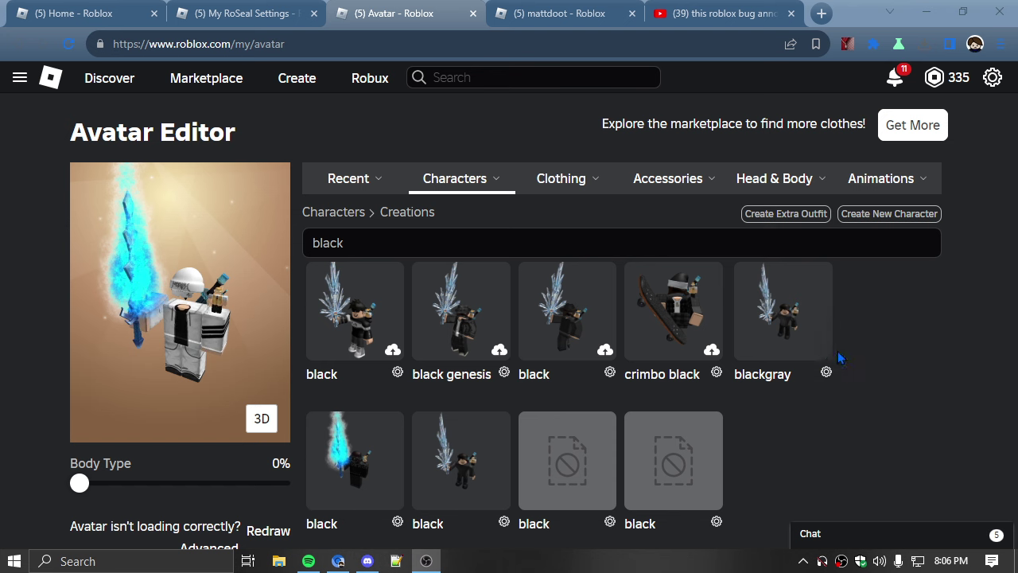
pyautogui.moveTo(898, 176)
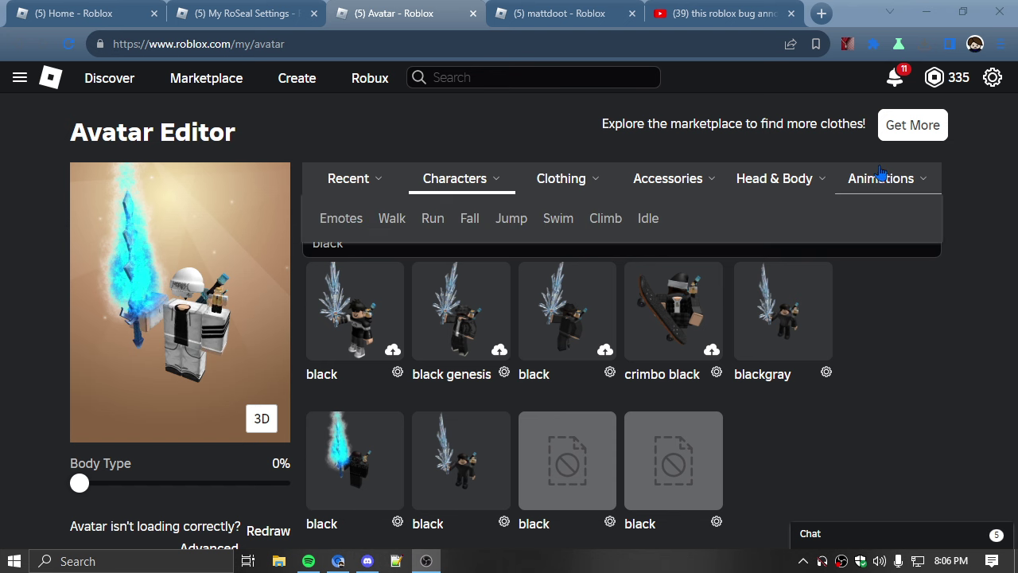
pyautogui.click(641, 223)
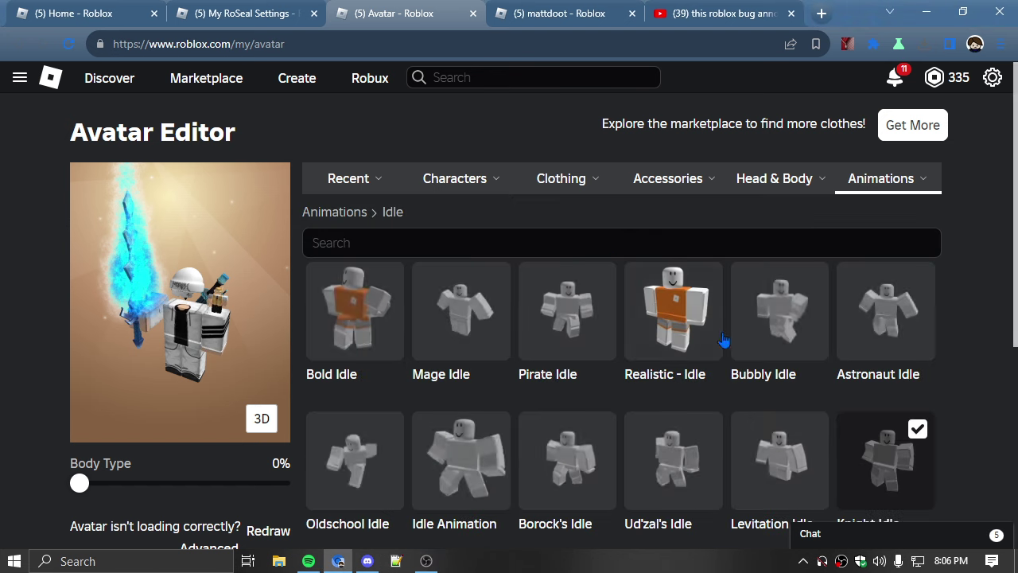
pyautogui.scroll(-3, 744, 295)
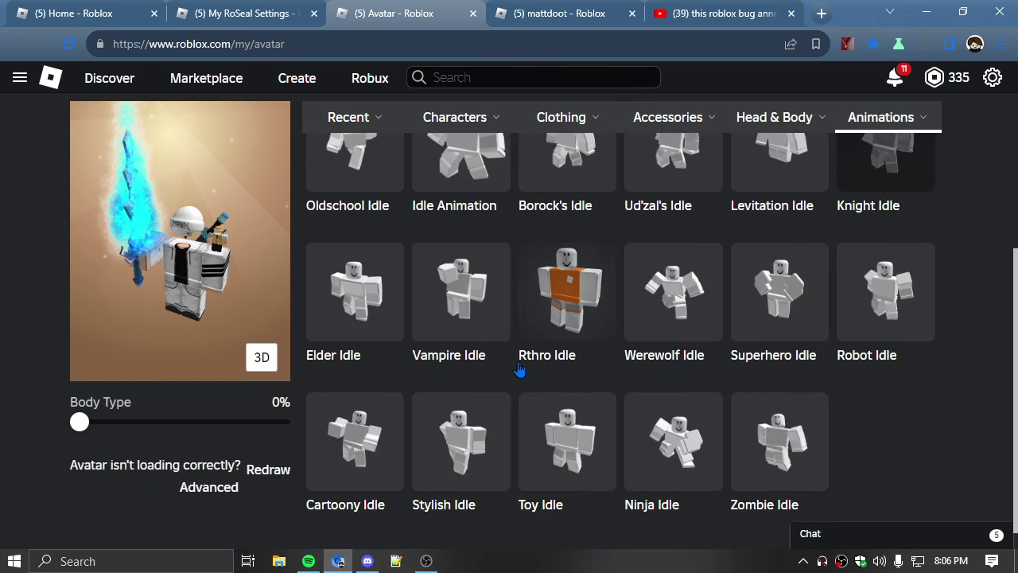
pyautogui.scroll(1, 601, 301)
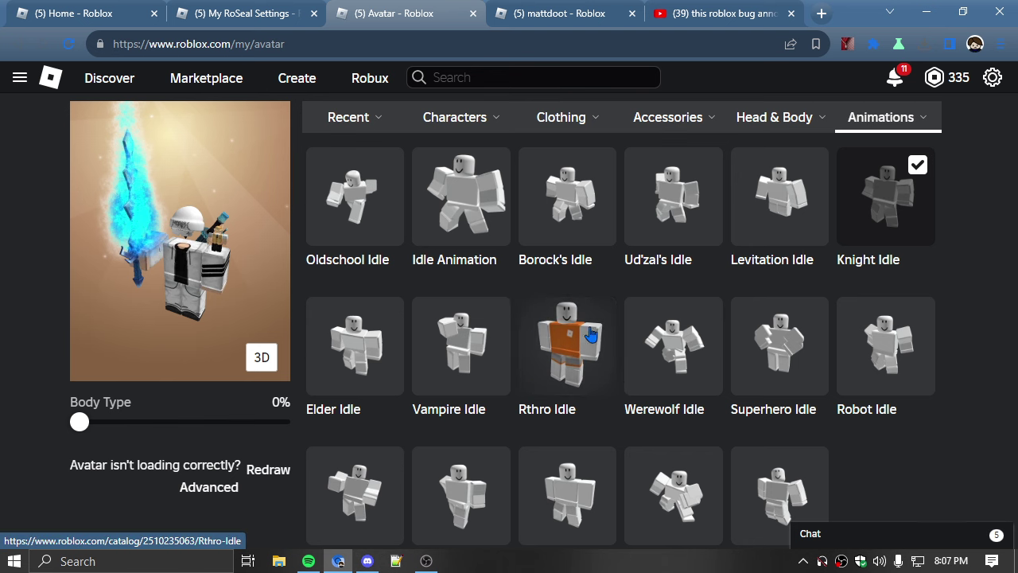
pyautogui.scroll(3, 588, 477)
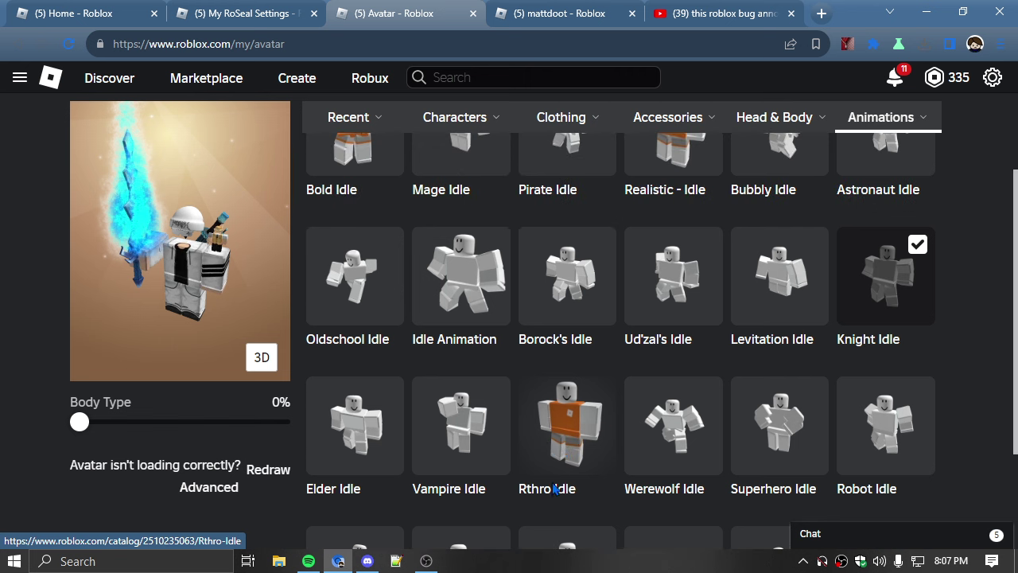
pyautogui.scroll(1, 770, 288)
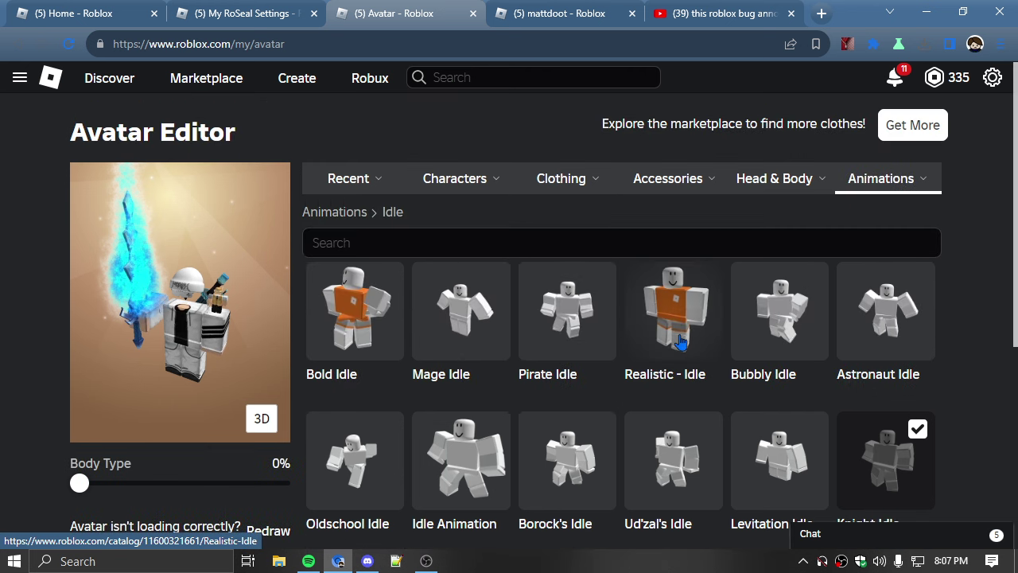
pyautogui.scroll(-4, 761, 169)
pyautogui.scroll(2, 684, 217)
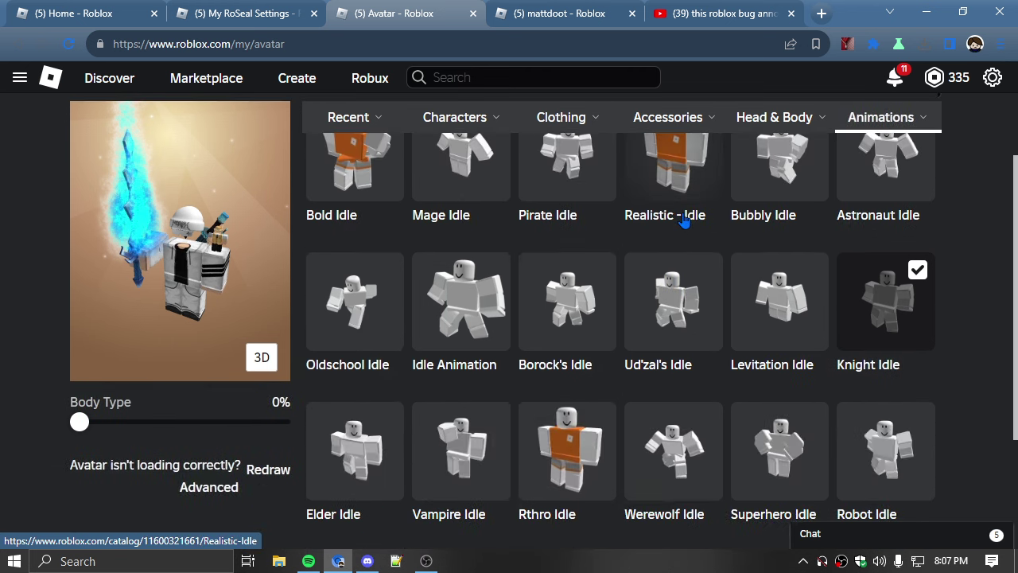
pyautogui.scroll(1, 675, 207)
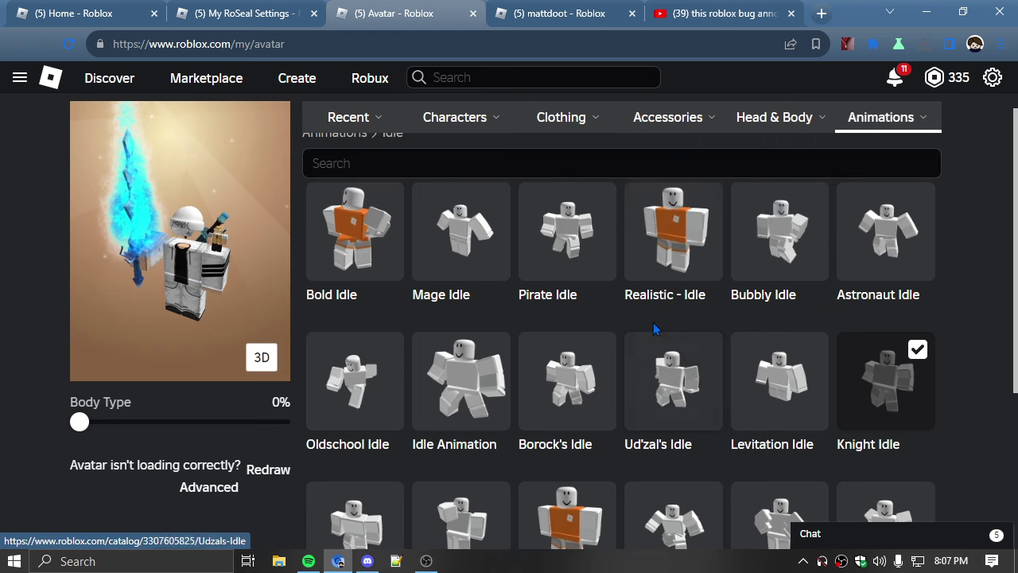
pyautogui.scroll(-1, 730, 260)
pyautogui.scroll(3, 696, 265)
pyautogui.scroll(-5, 696, 265)
pyautogui.scroll(2, 576, 410)
pyautogui.scroll(3, 576, 411)
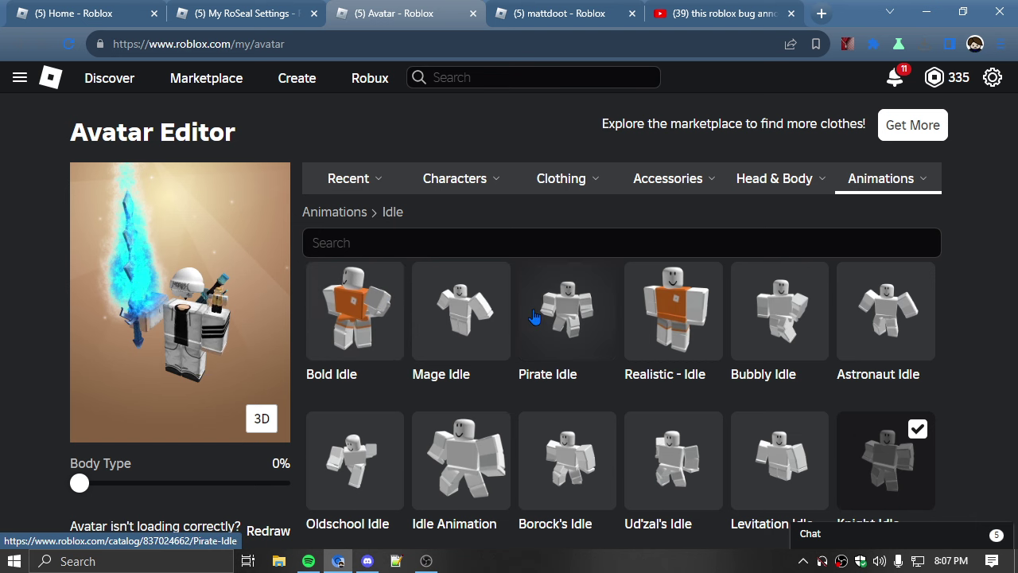
# - Return to the saved outfits under character creations
pyautogui.moveTo(449, 182)
pyautogui.click(439, 216)
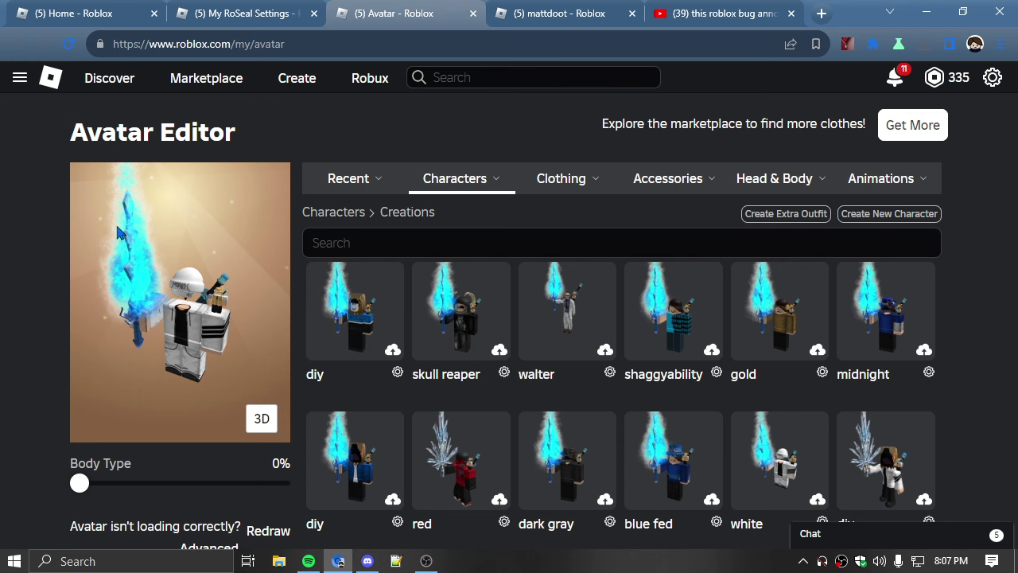
pyautogui.hotkey('alt', 'Tab')
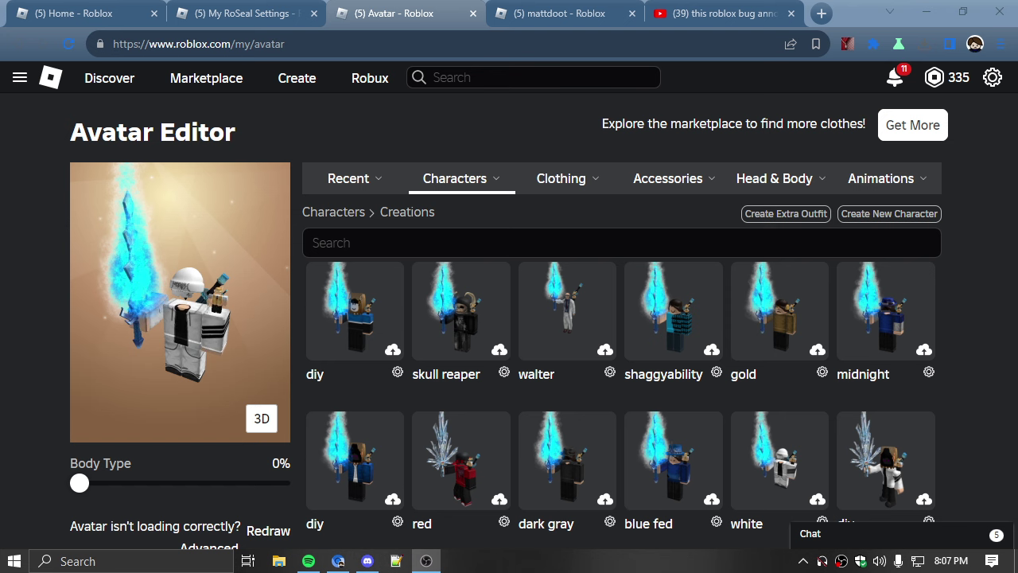
# - Bring up the already open Roblox home page to view the account's current profile picture
pyautogui.click(70, 12)
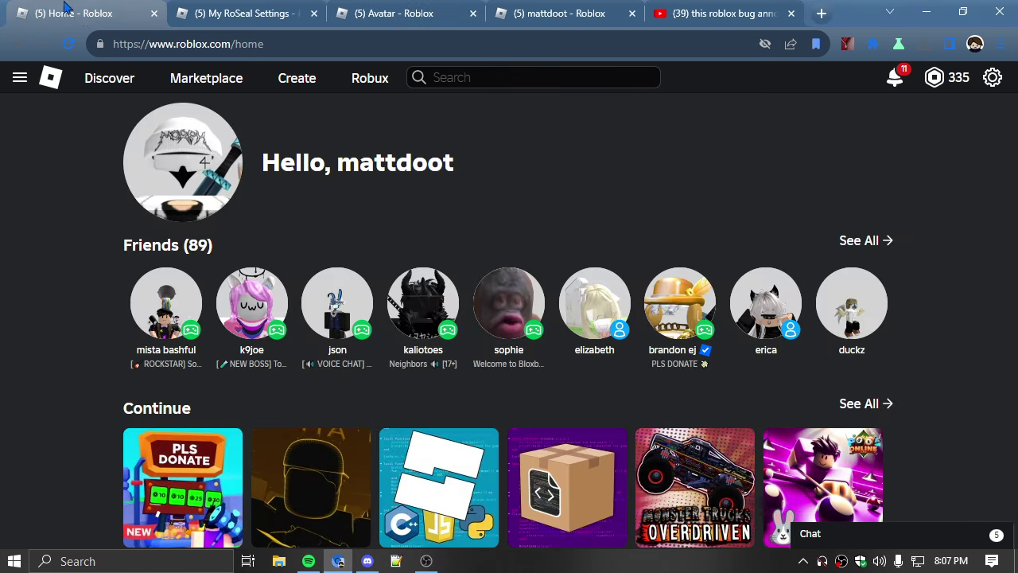
pyautogui.click(216, 10)
pyautogui.click(81, 17)
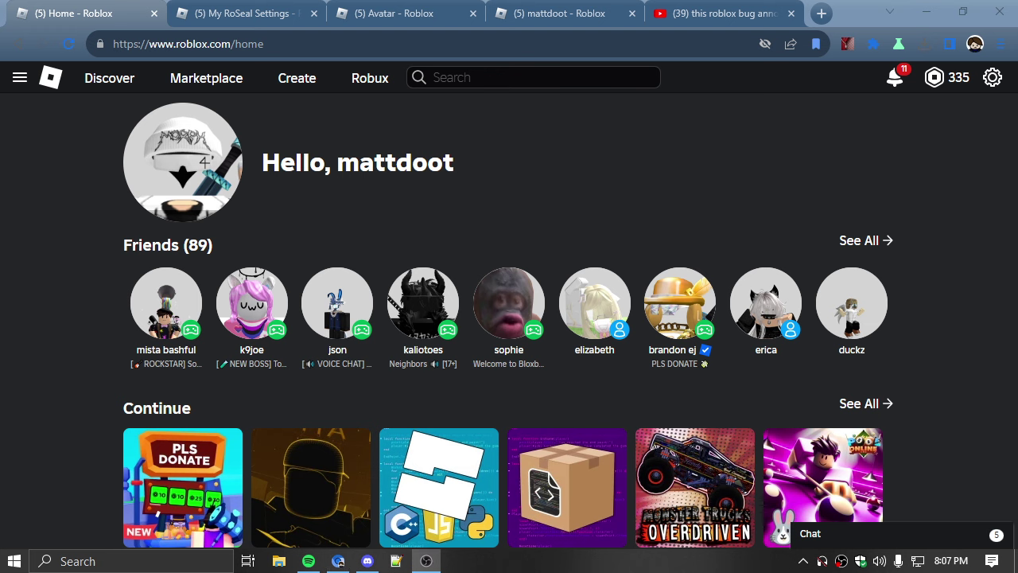
pyautogui.click(405, 237)
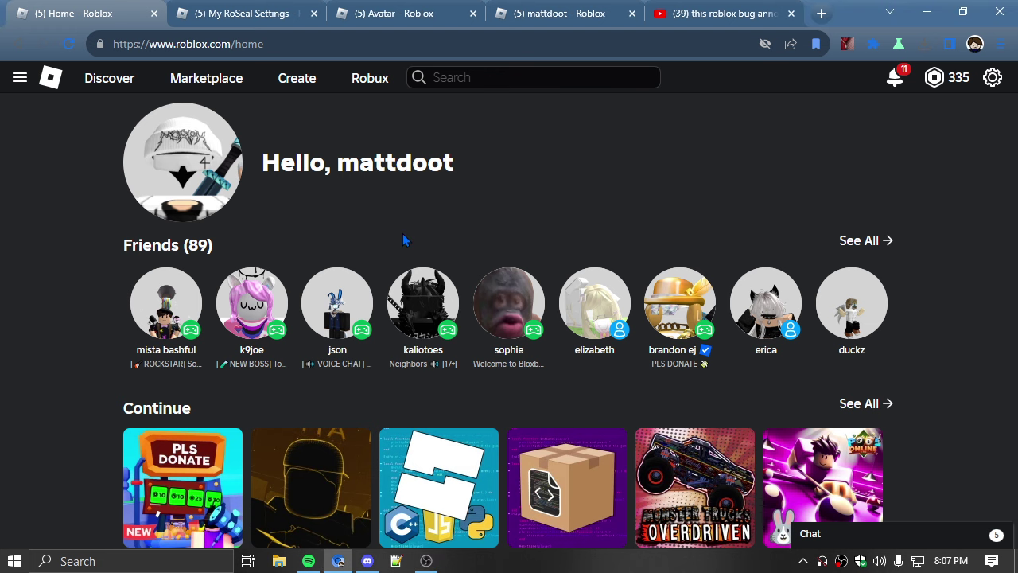
pyautogui.rightClick(560, 192)
pyautogui.click(569, 181)
pyautogui.click(525, 86)
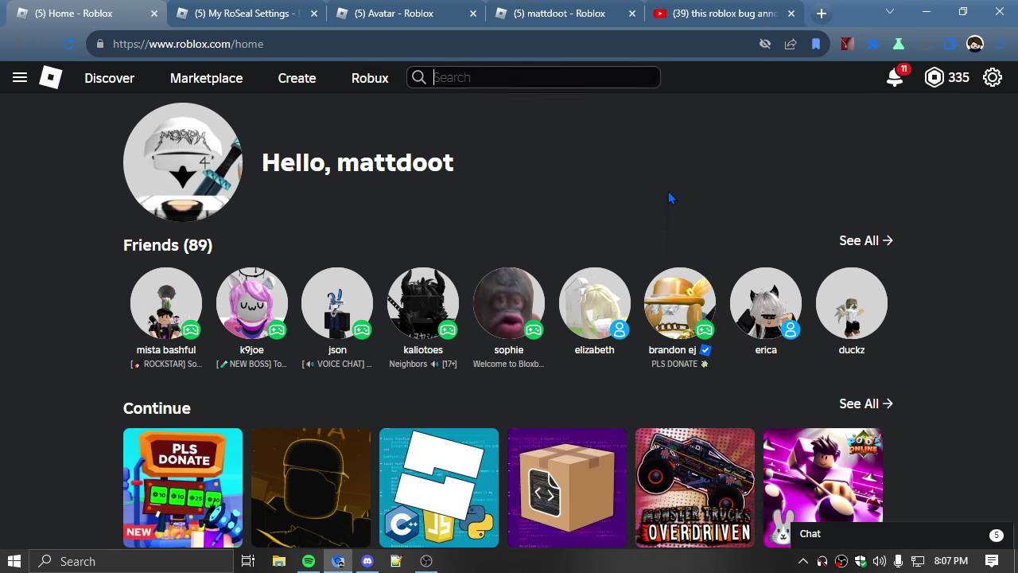
pyautogui.write('2sm')
pyautogui.middleClick(550, 133)
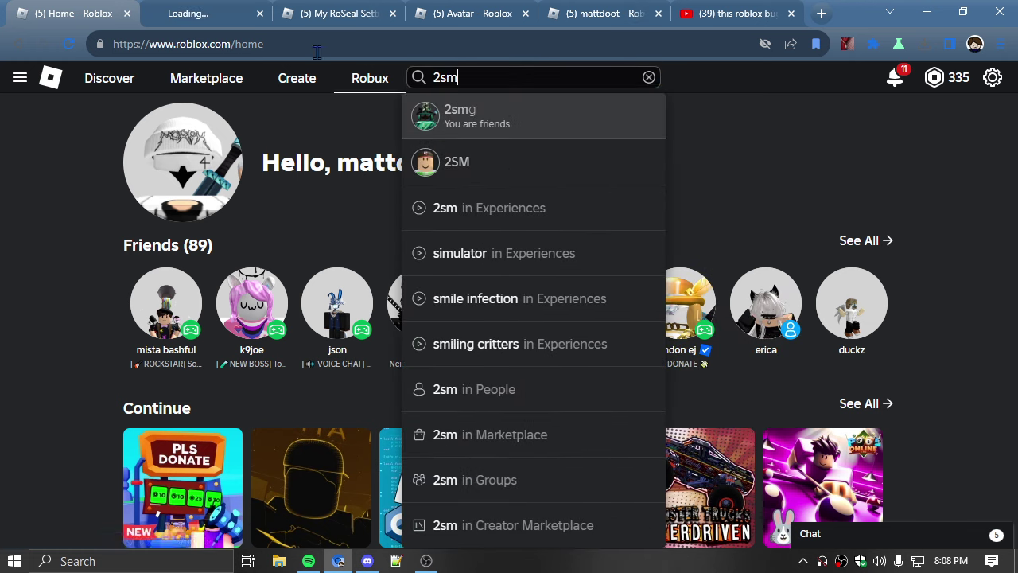
pyautogui.click(199, 13)
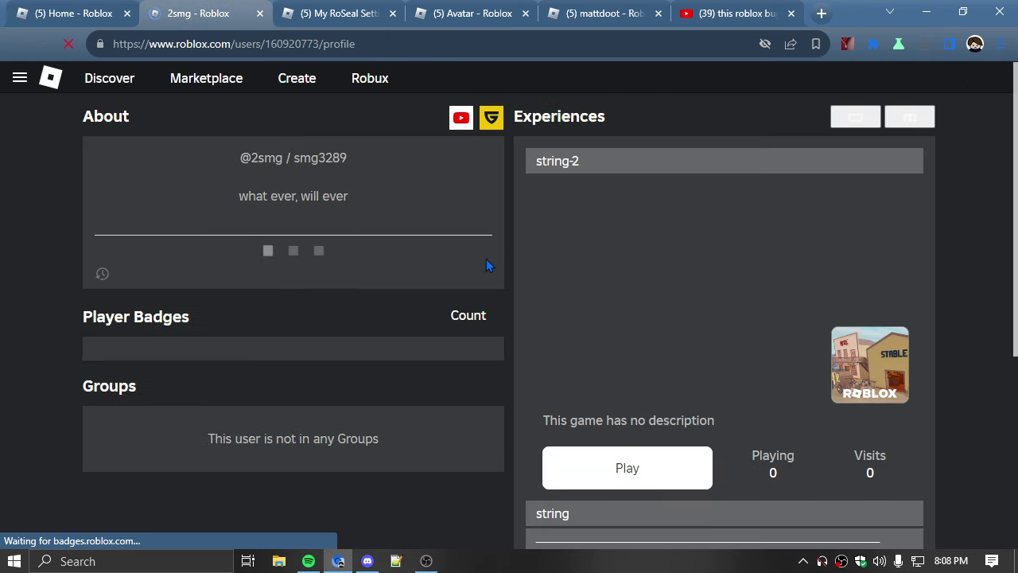
# - Examine 2smg's profile picture, full avatar and About section on the profile page
pyautogui.scroll(-1, 342, 334)
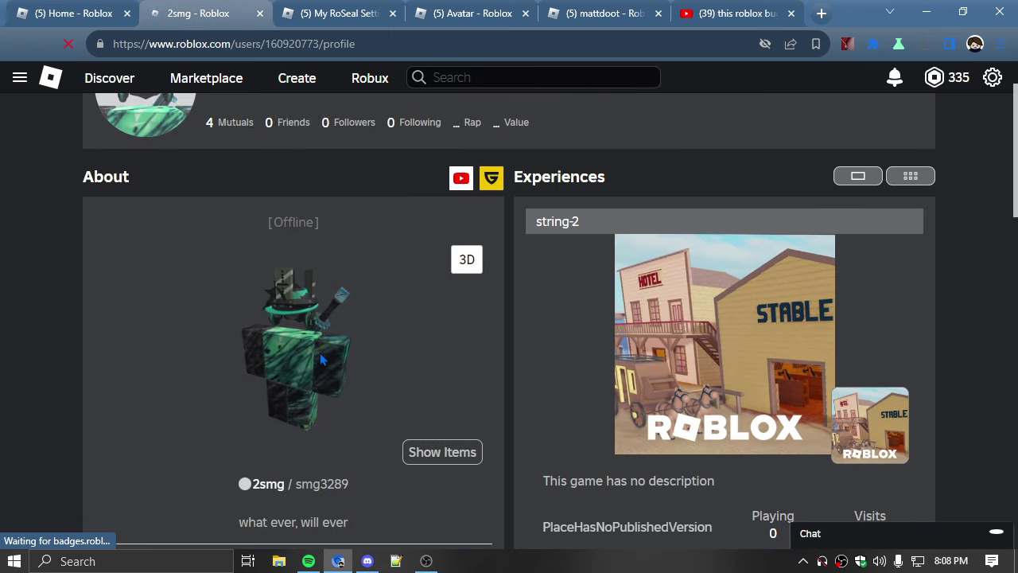
pyautogui.scroll(1, 306, 374)
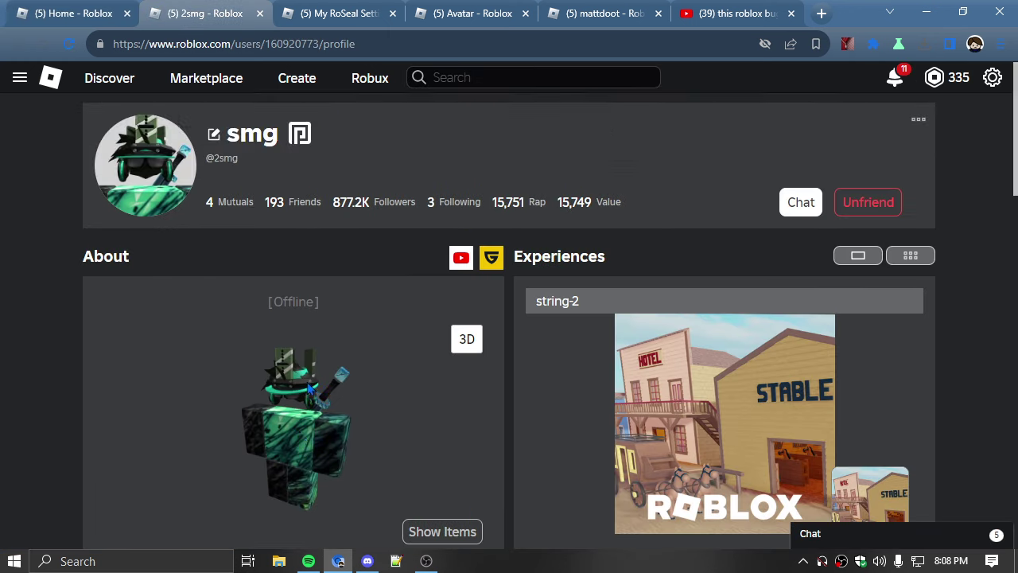
pyautogui.scroll(-3, 320, 340)
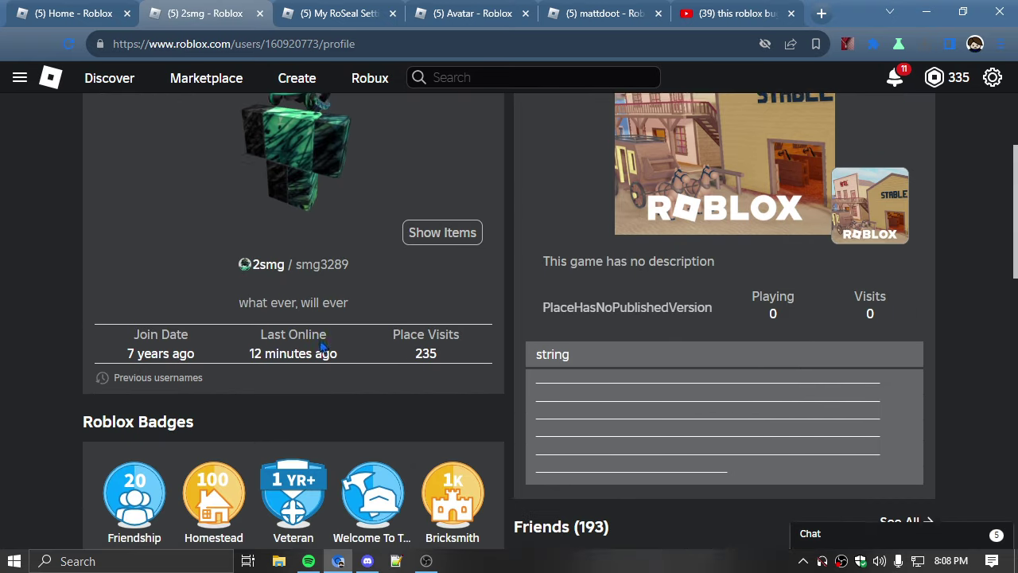
pyautogui.scroll(2, 321, 344)
pyautogui.scroll(1, 239, 271)
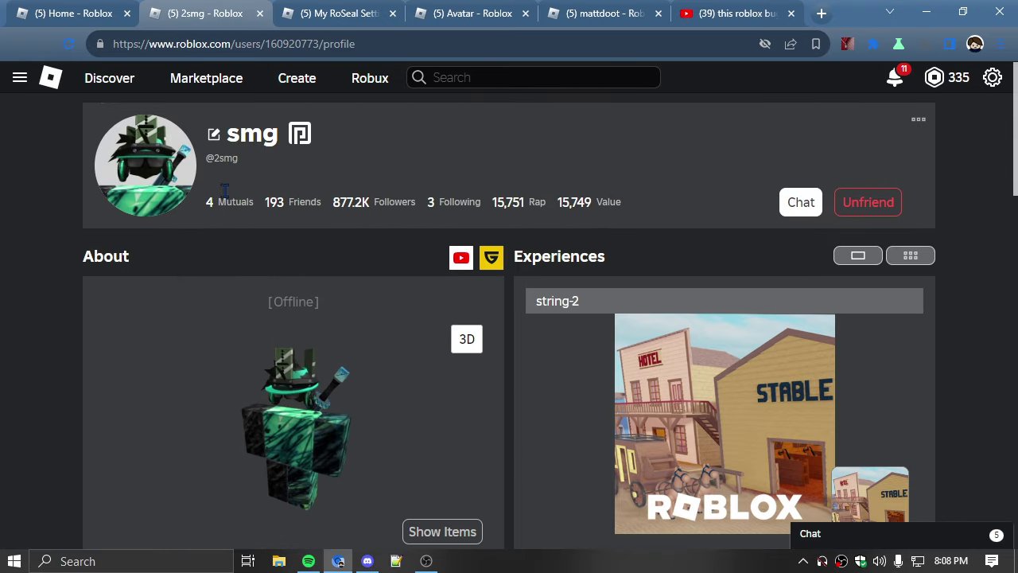
pyautogui.scroll(-2, 311, 291)
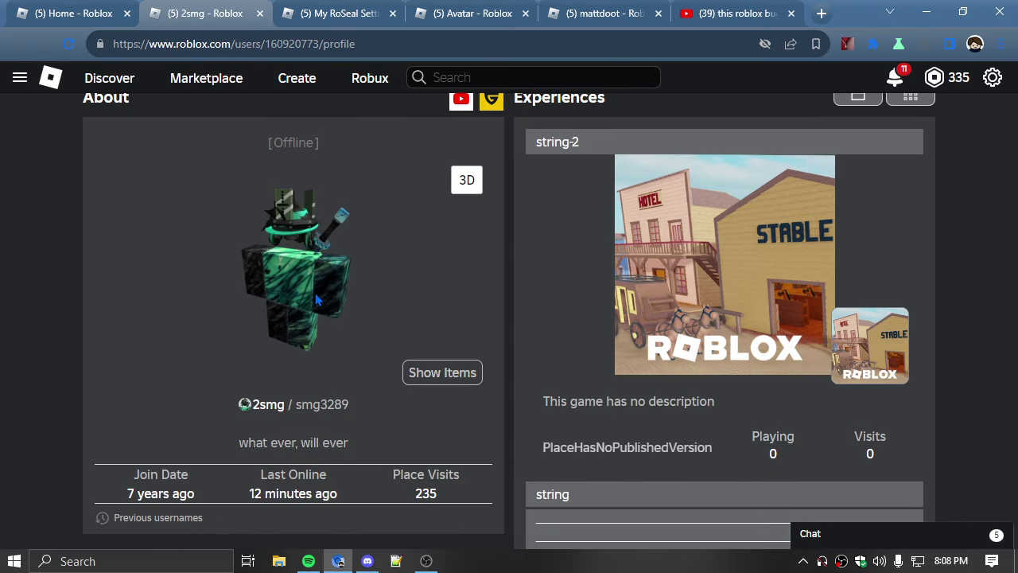
pyautogui.scroll(1, 315, 293)
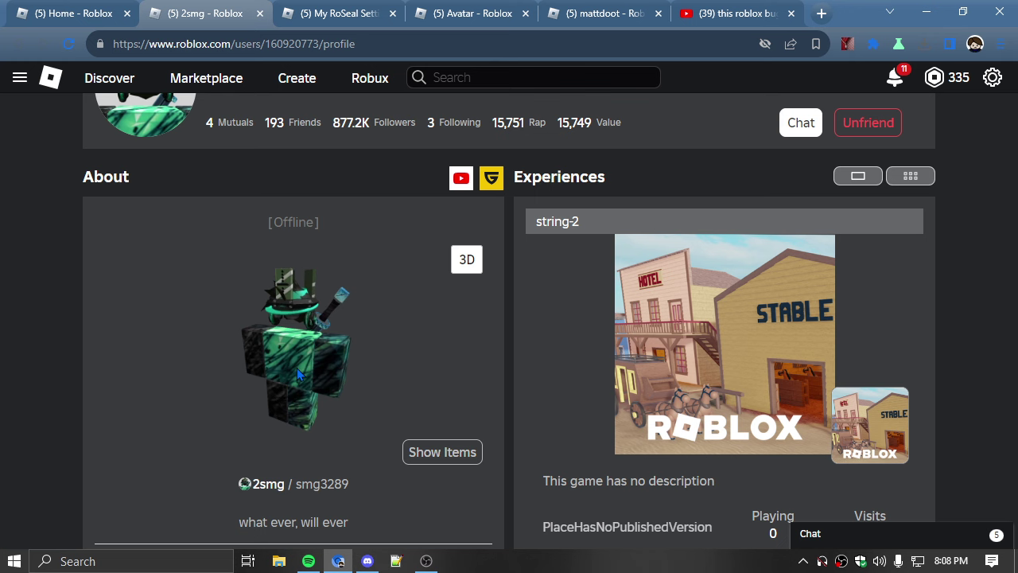
pyautogui.scroll(1, 256, 386)
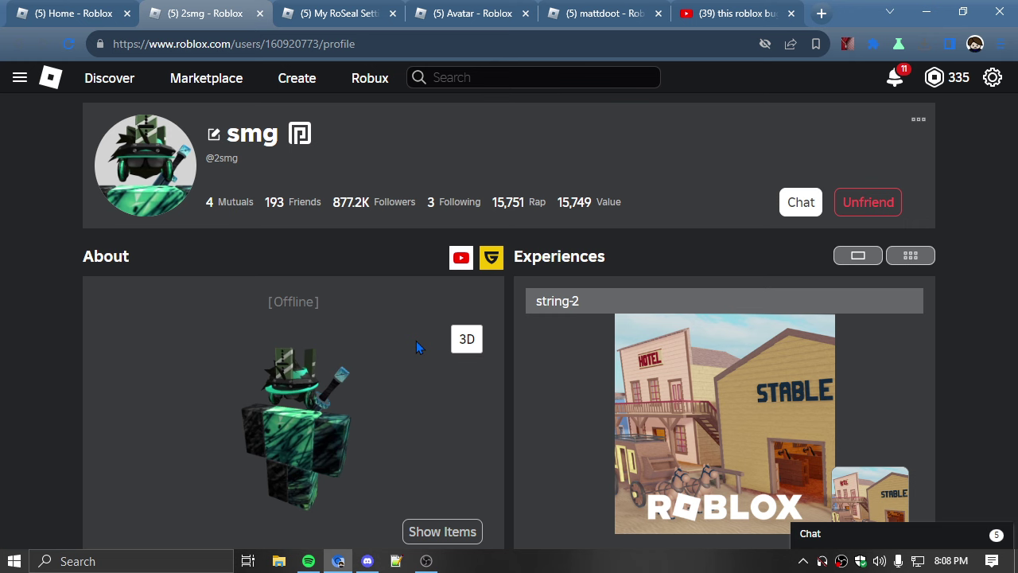
pyautogui.scroll(-1, 417, 354)
pyautogui.scroll(1, 139, 173)
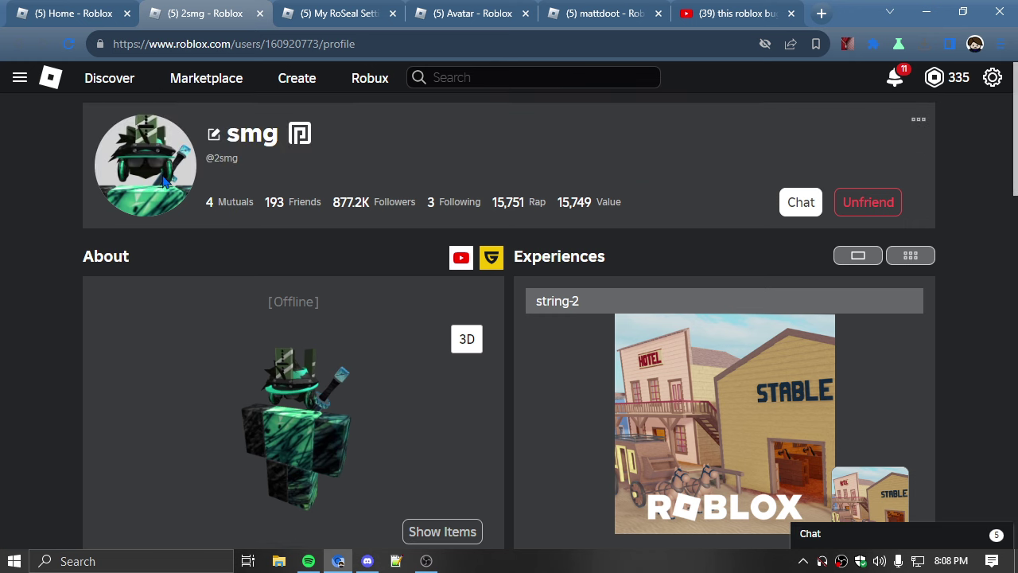
# - Compare the home page profile picture with the one on 2smg's profile, and close the 2smg profile tab
pyautogui.click(69, 8)
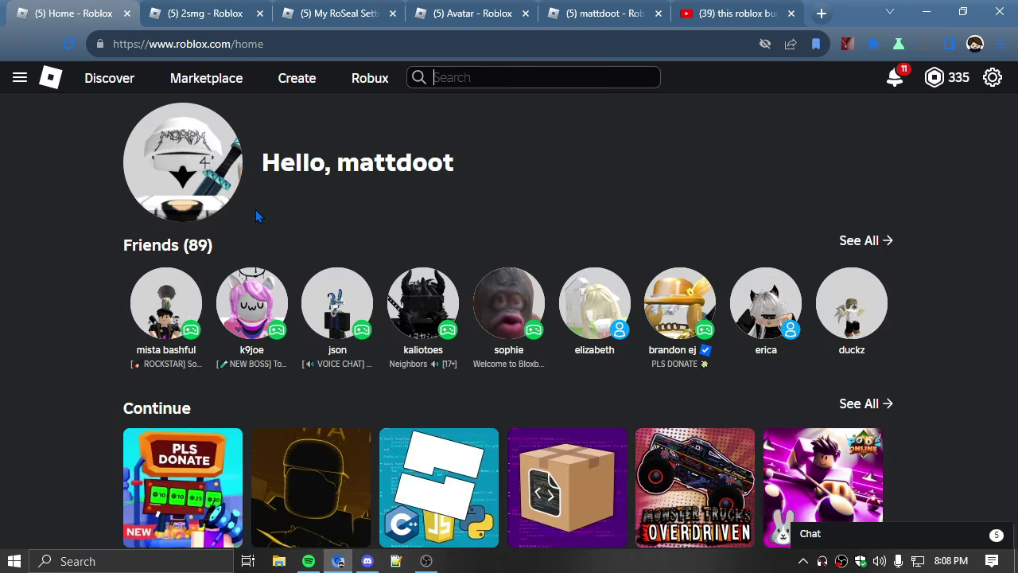
pyautogui.click(202, 8)
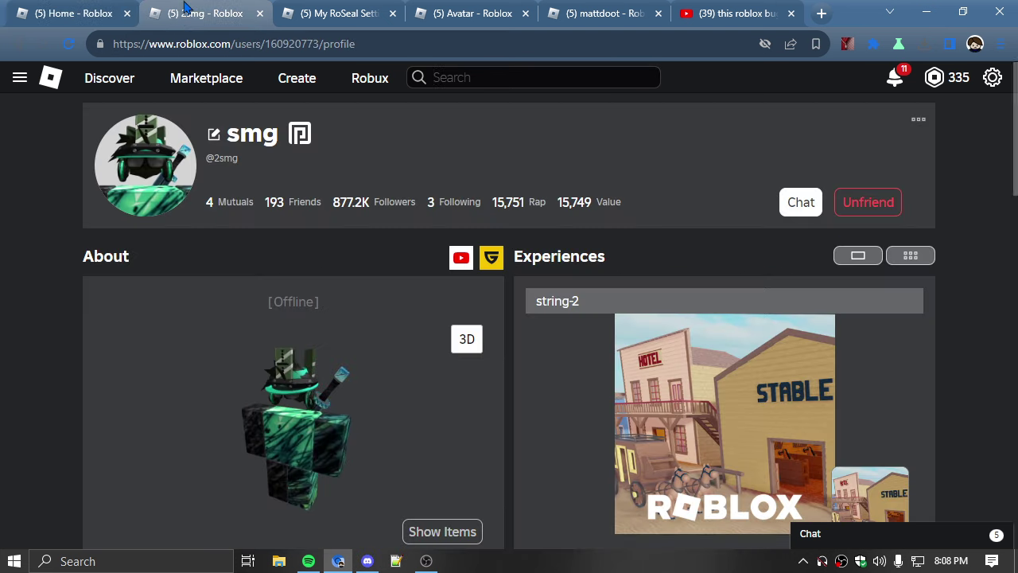
pyautogui.middleClick(203, 8)
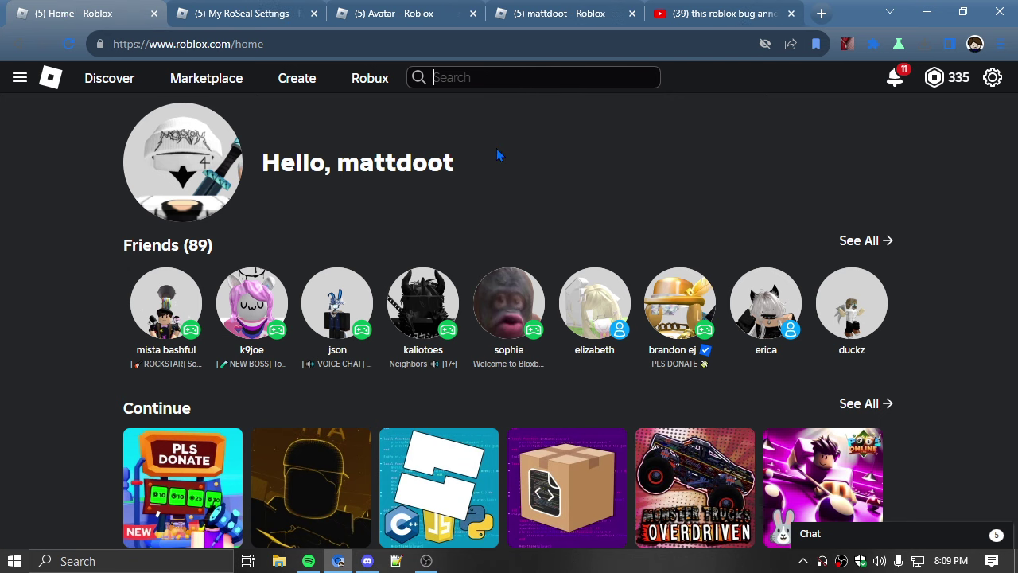
# - Switch to the account's own open profile page and view the avatar in its About section
pyautogui.click(559, 12)
pyautogui.scroll(-1, 299, 378)
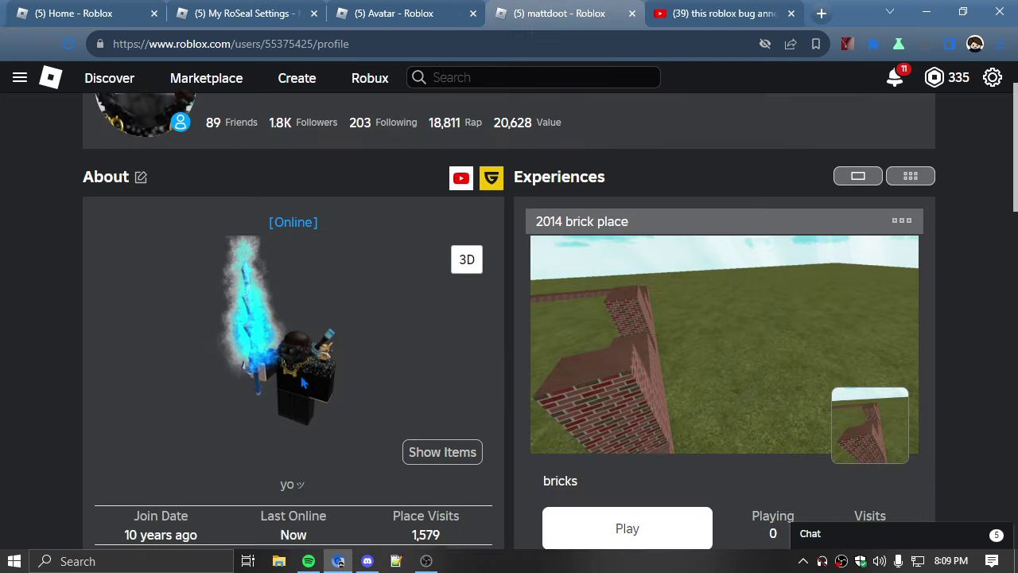